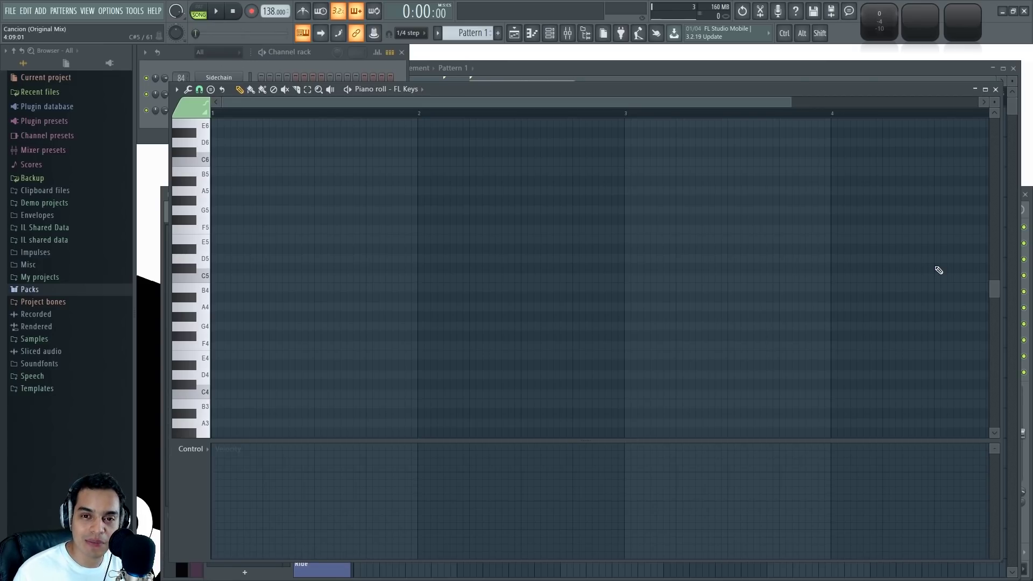
Close the playlist and mixer windows and bring up the empty piano roll of the FL Keys channel.
left_click(997, 90)
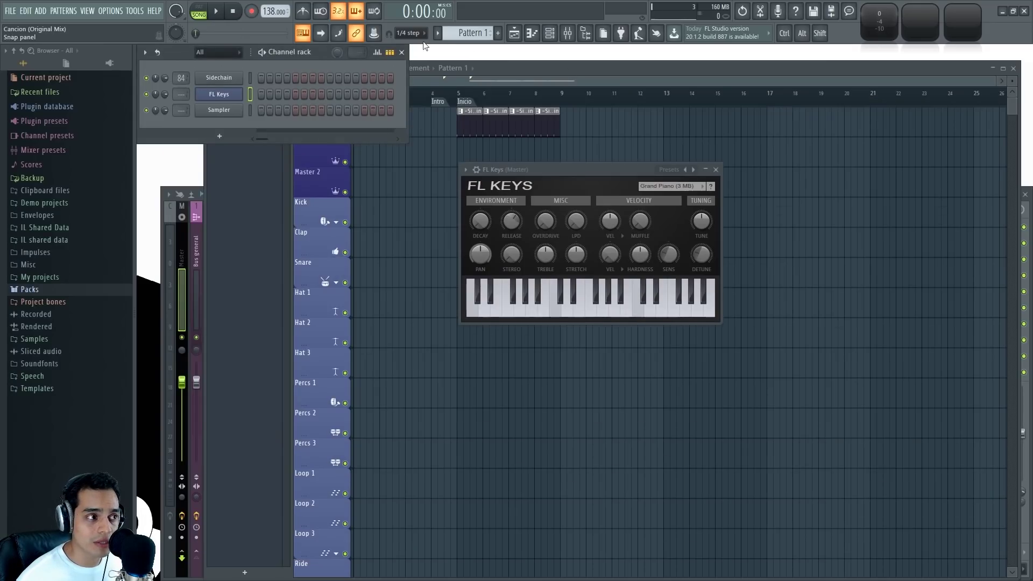
left_click(1013, 69)
left_click(1025, 194)
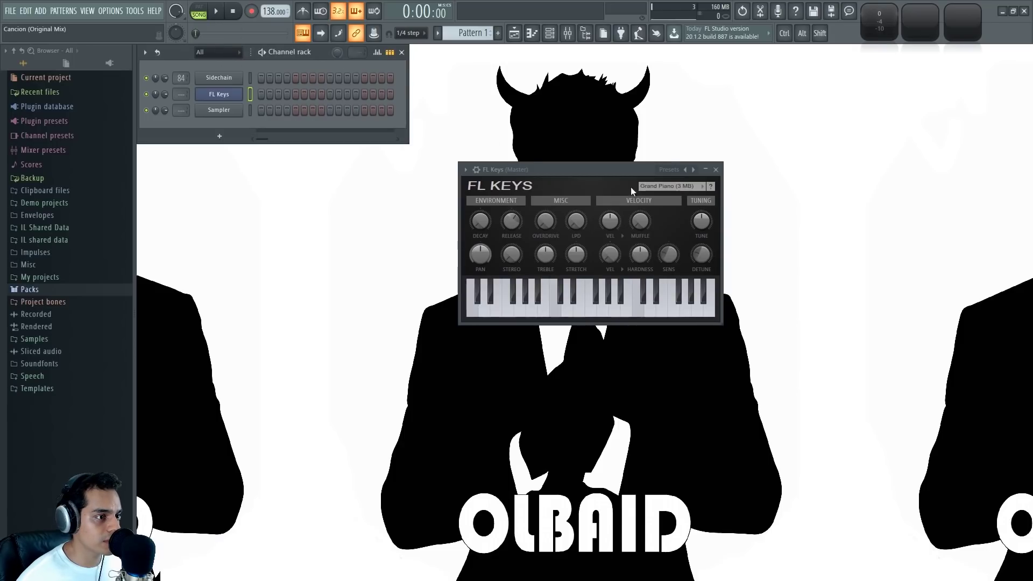
left_click_drag(636, 170, 606, 169)
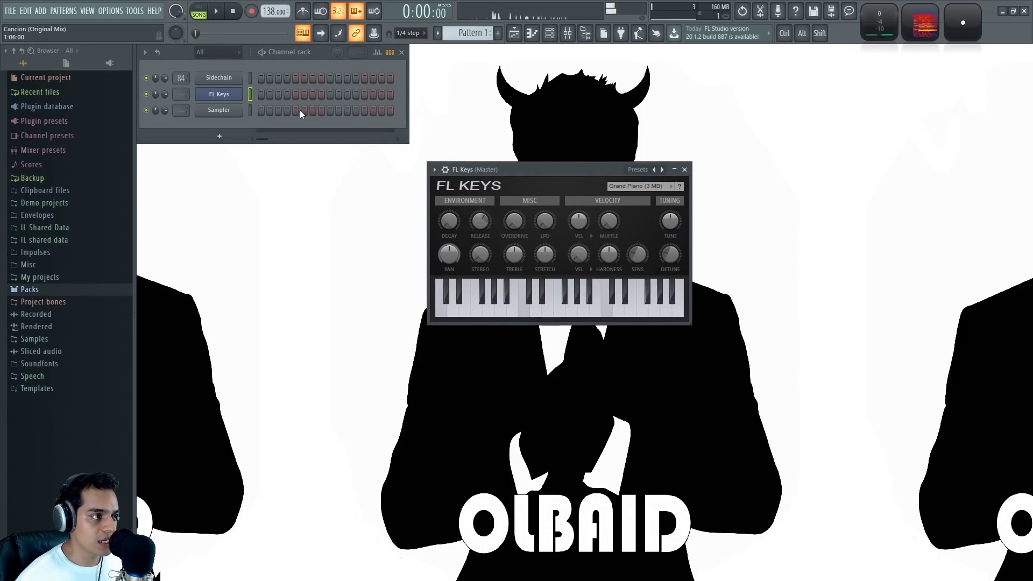
right_click(218, 93)
left_click(255, 92)
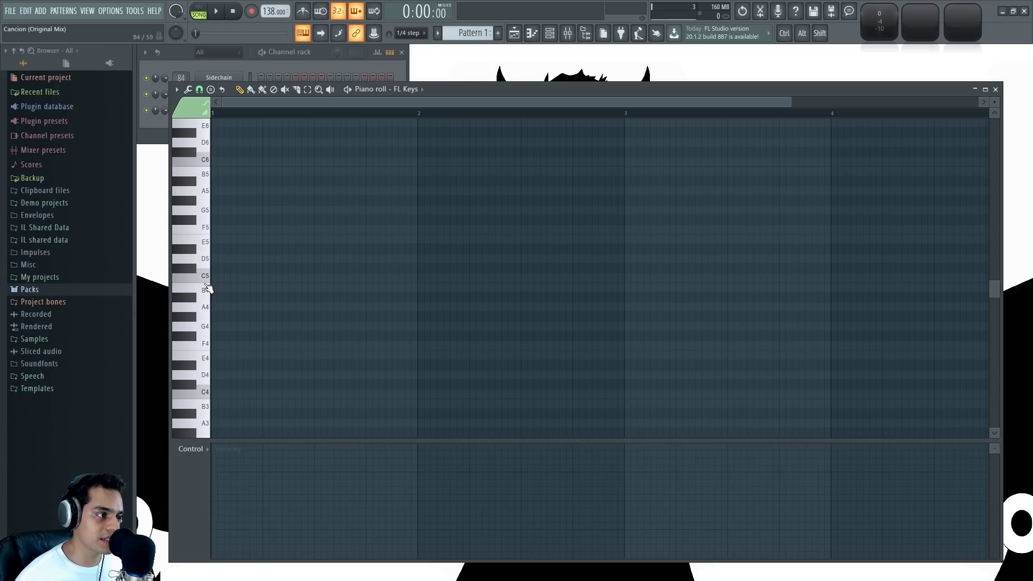
Audition individual notes between C5 and A5 on the piano roll's keyboard to compare chord tones.
left_click(205, 278)
left_click(206, 211)
left_click(204, 245)
left_click(203, 230)
left_click(207, 271)
left_click(206, 276)
left_click(205, 246)
left_click(204, 211)
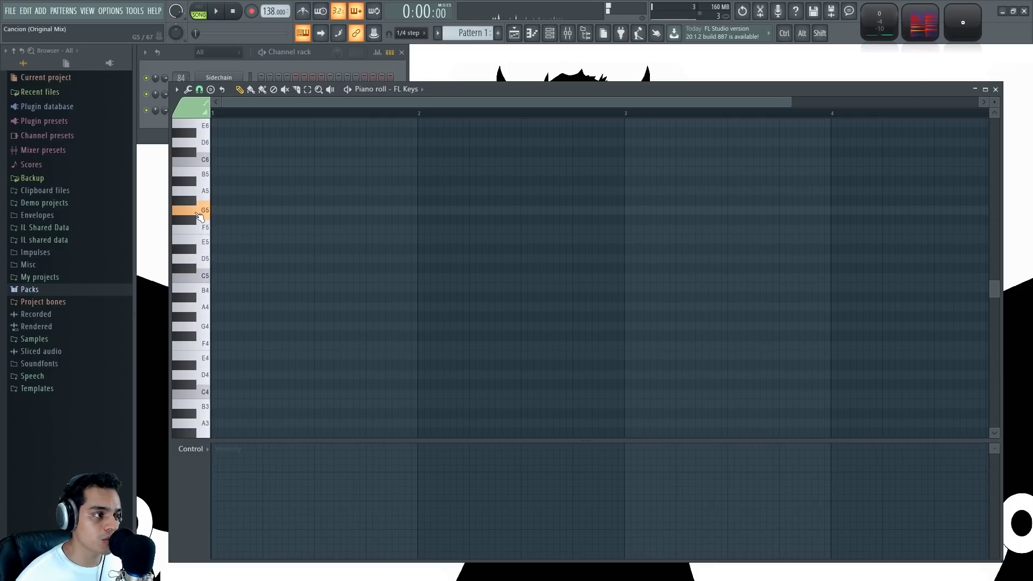
left_click(205, 178)
left_click(206, 276)
left_click(205, 228)
left_click(204, 195)
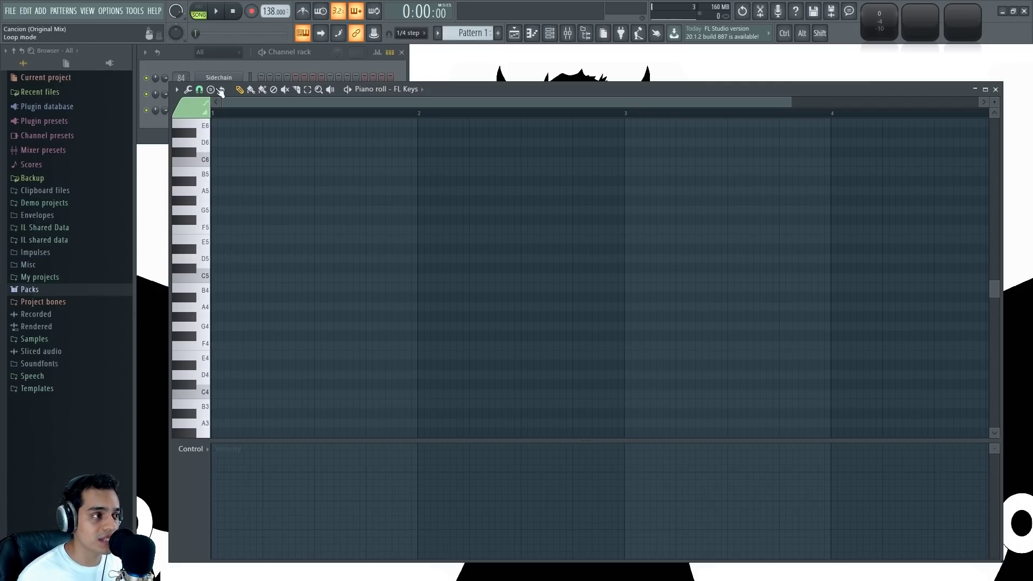
Set the piano roll's scale highlighting to Automatic.
left_click(179, 90)
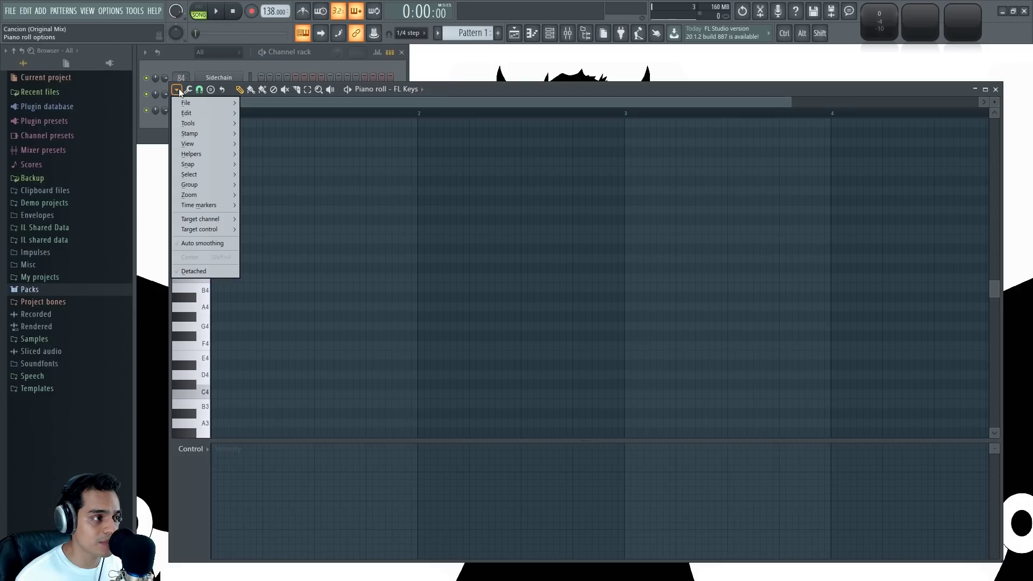
mouse_move(207, 157)
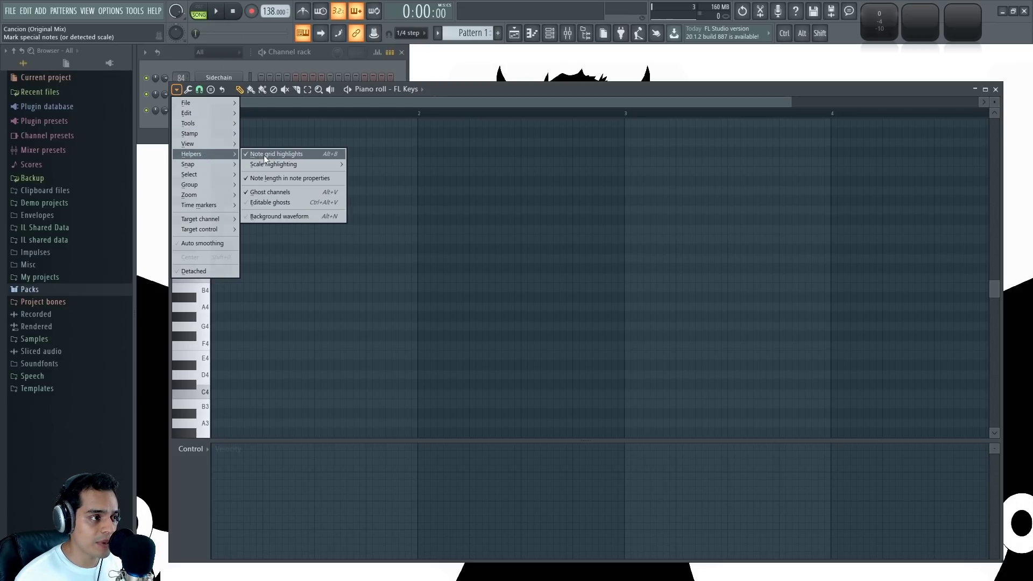
mouse_move(268, 163)
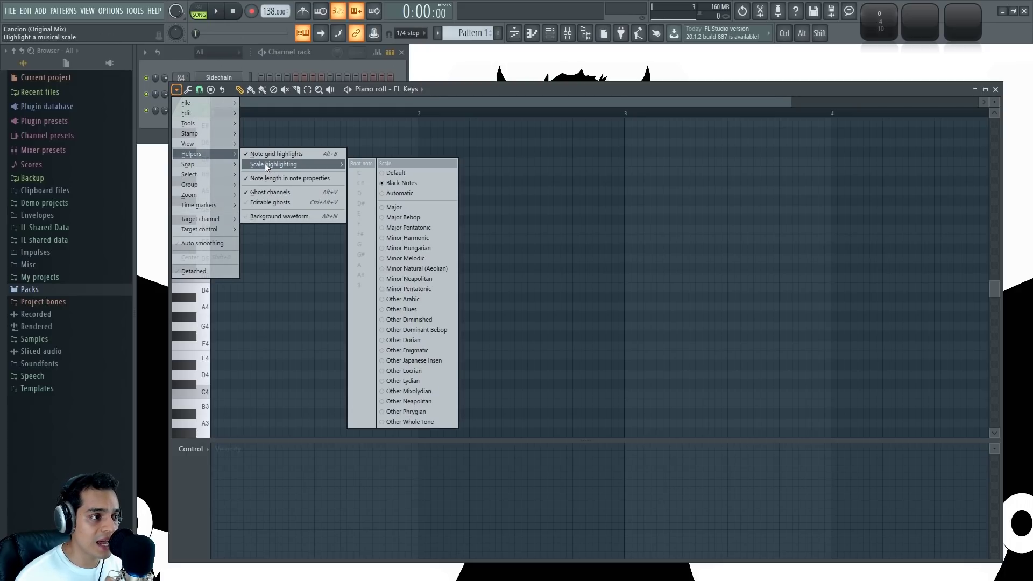
left_click(402, 191)
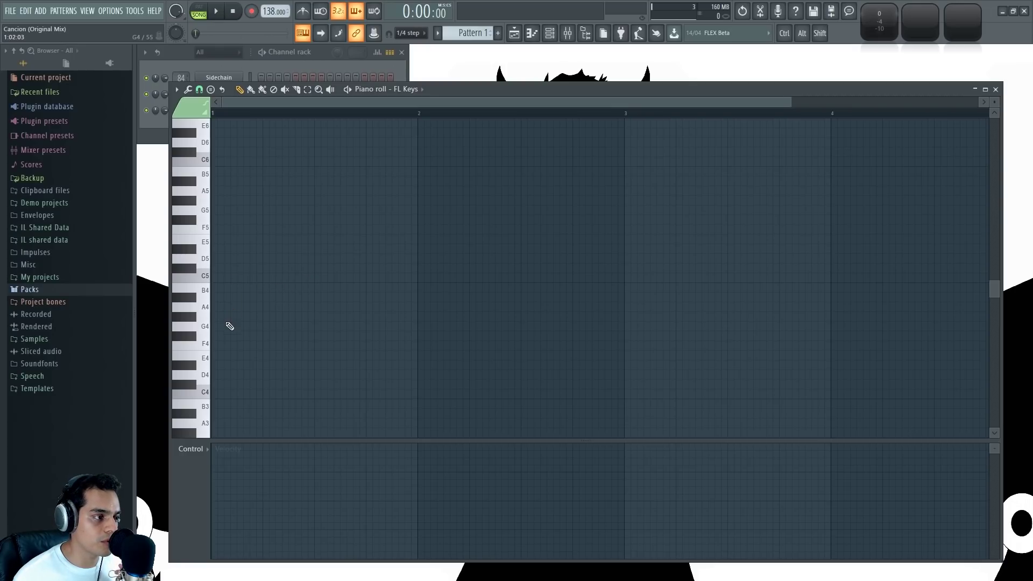
Place a chord of A4, D#5 and G5 at the start of bar 1 and lengthen it to one full bar.
left_click(224, 307)
left_click(226, 210)
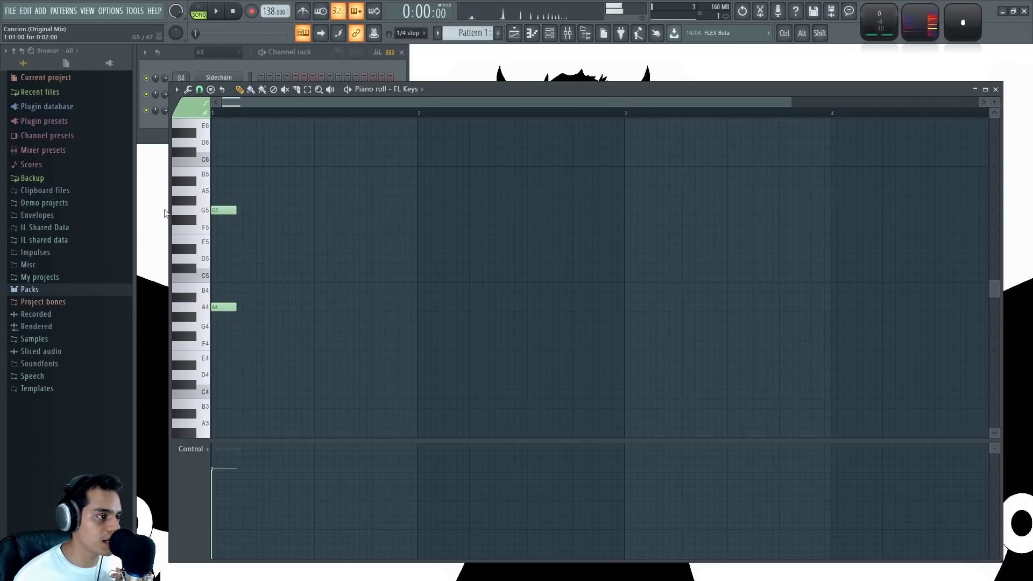
left_click(229, 249)
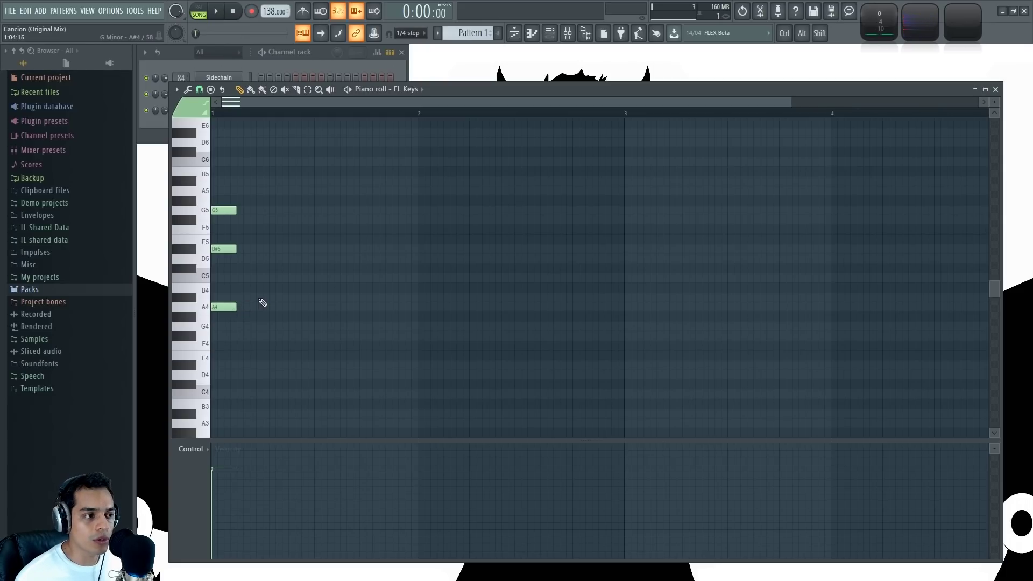
left_click_drag(311, 350, 417, 247)
left_click(473, 363)
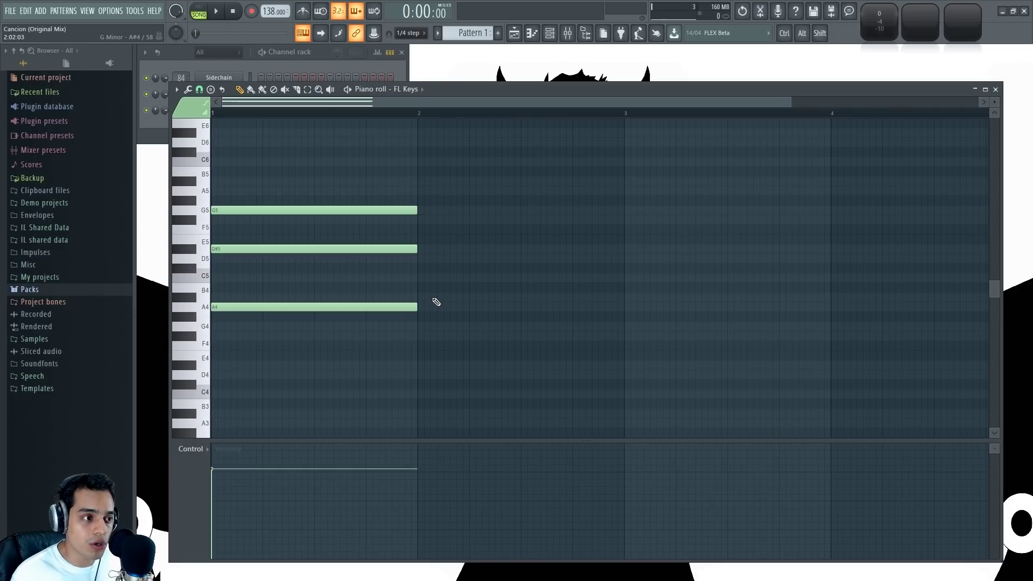
Add a one-bar chord of C5, F5 and A5 in bar 2.
left_click(419, 191)
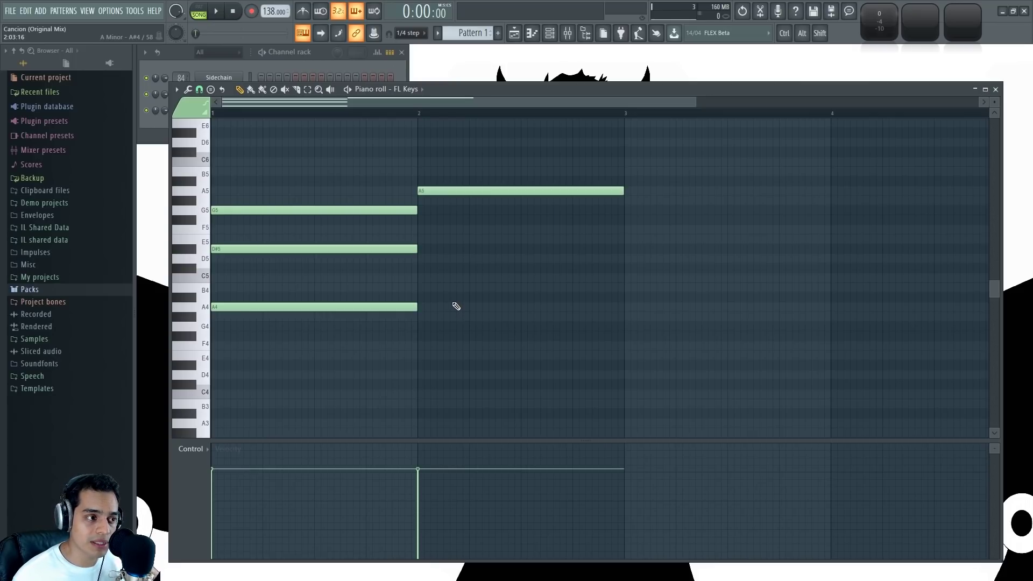
left_click(421, 230)
left_click(421, 278)
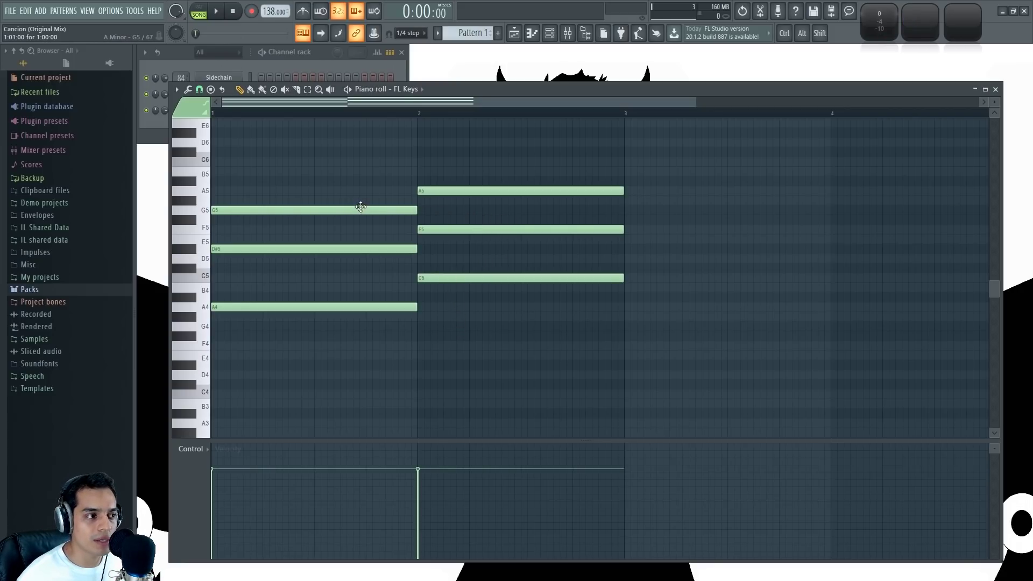
Add a one-bar chord of A4, D5 and G#5 in bar 3 and raise the first chord's top note to G#5.
left_click(626, 201)
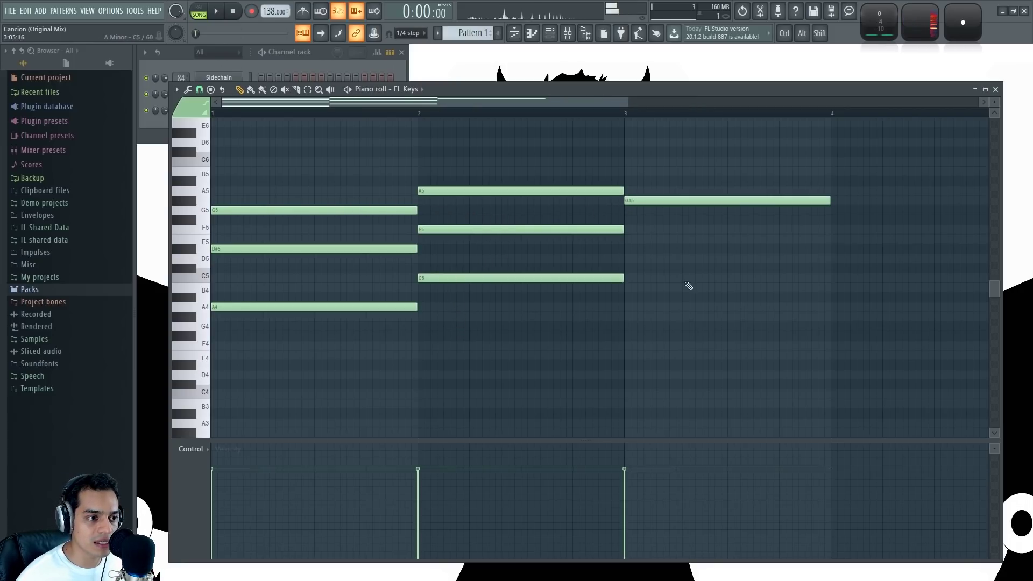
left_click(624, 259)
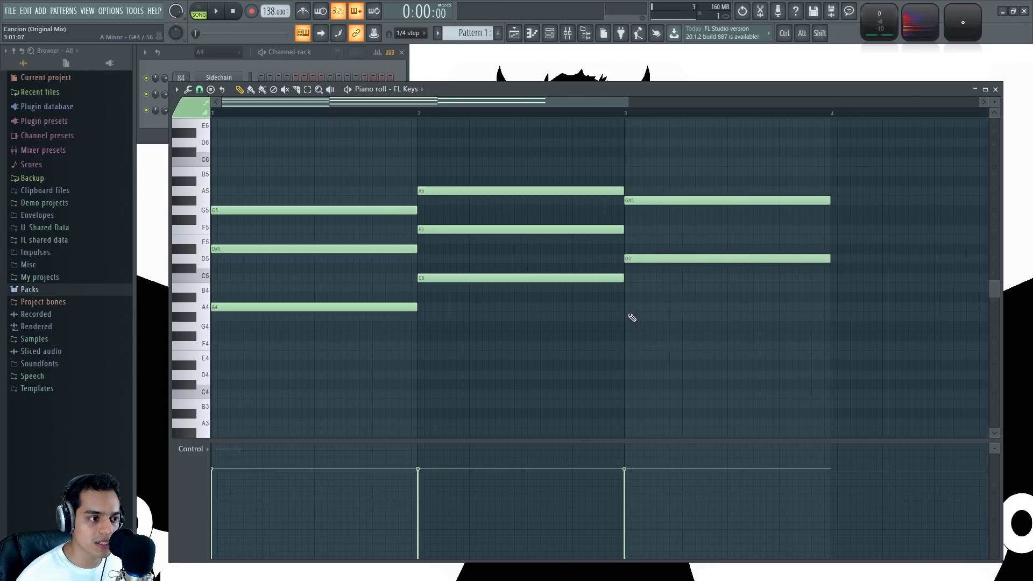
left_click(627, 308)
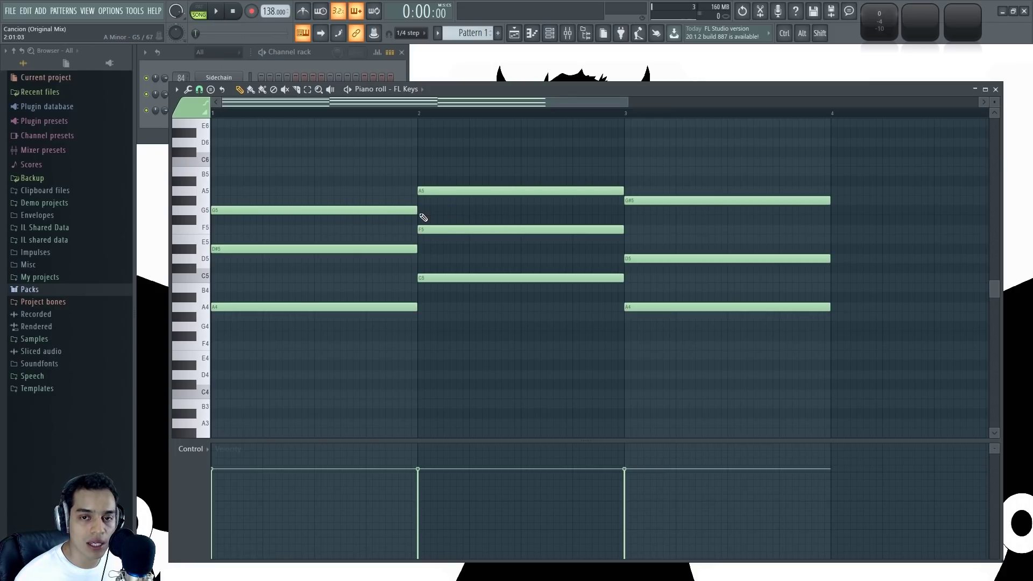
left_click(280, 203)
left_click_drag(280, 201, 281, 193)
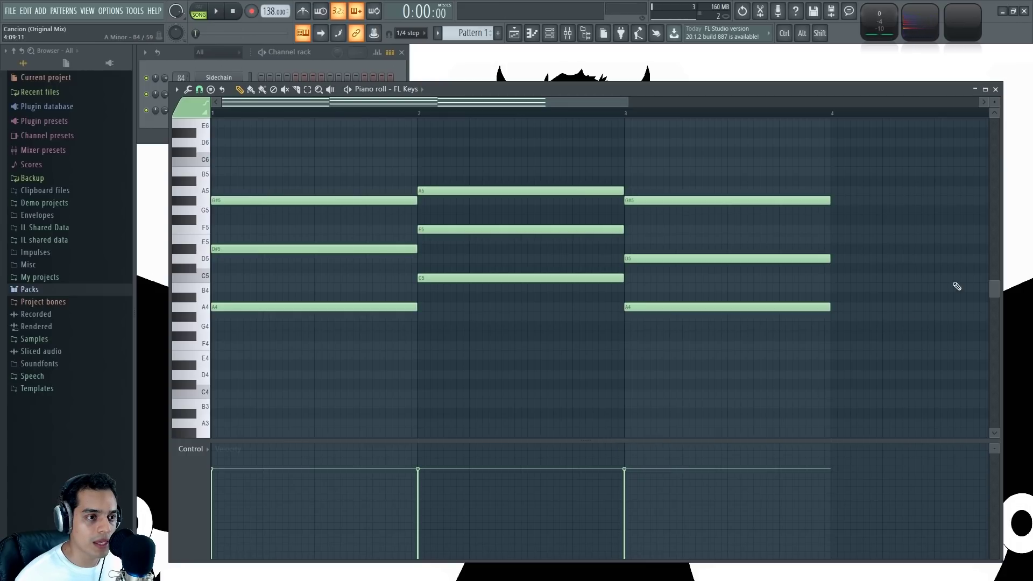
Add a one-bar chord of C5, F5 and C6 in bar 4 and lower the first chord's middle note to D5.
scroll(948, 288, "right", 3)
left_click_drag(769, 282, 619, 334)
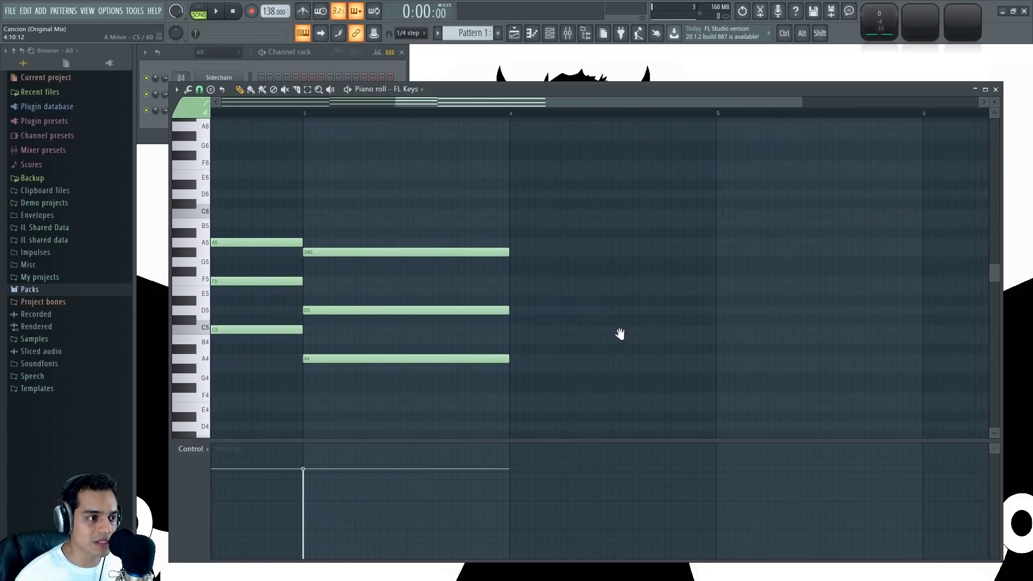
left_click(499, 215)
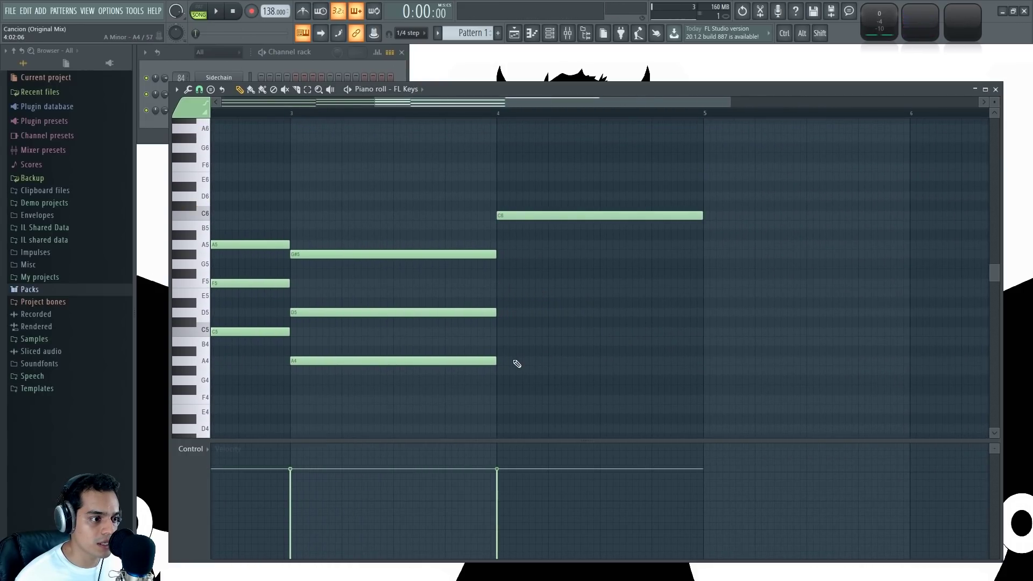
left_click(502, 332)
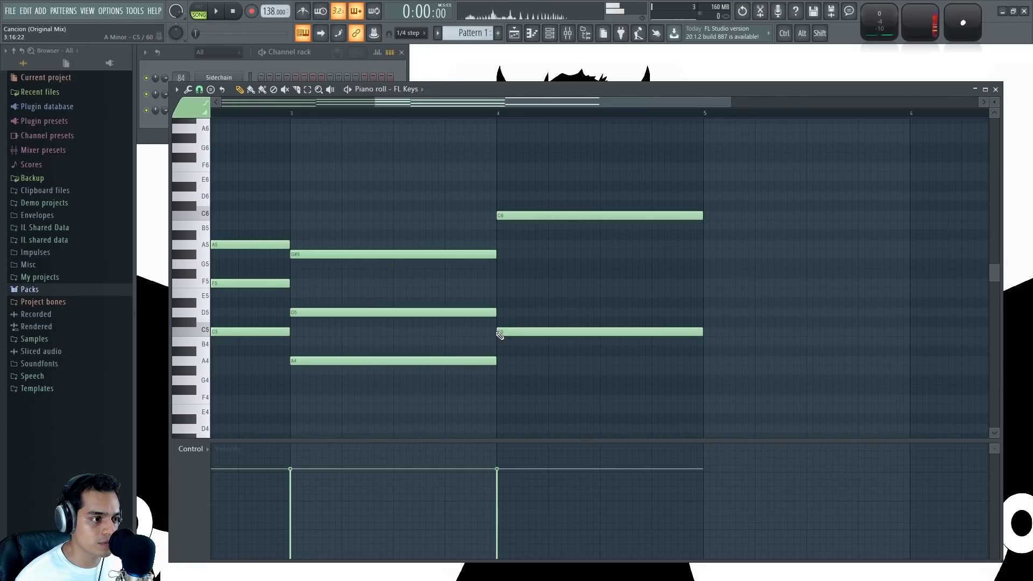
left_click(502, 283)
left_click_drag(473, 105, 73, 170)
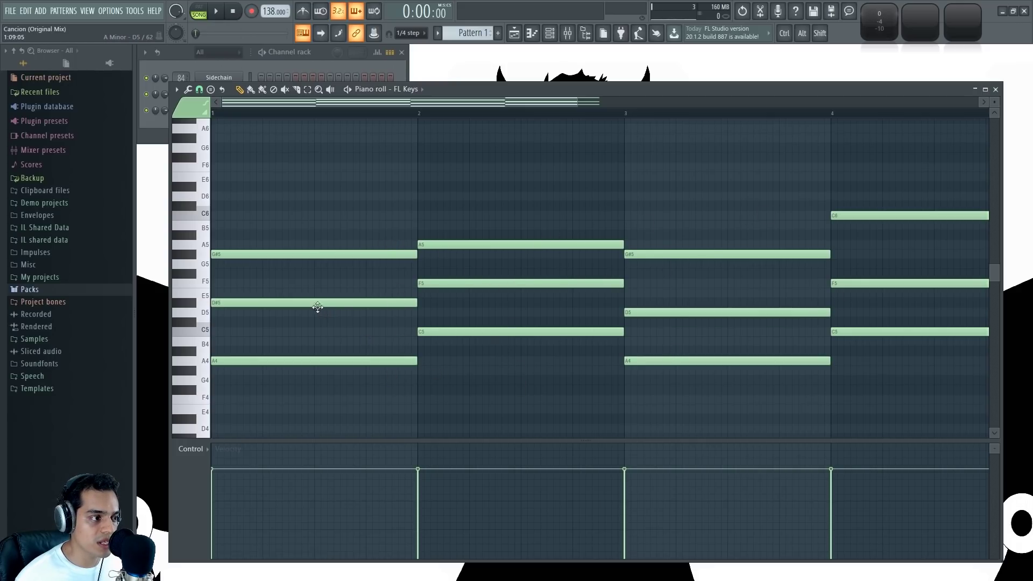
left_click_drag(379, 302, 339, 317)
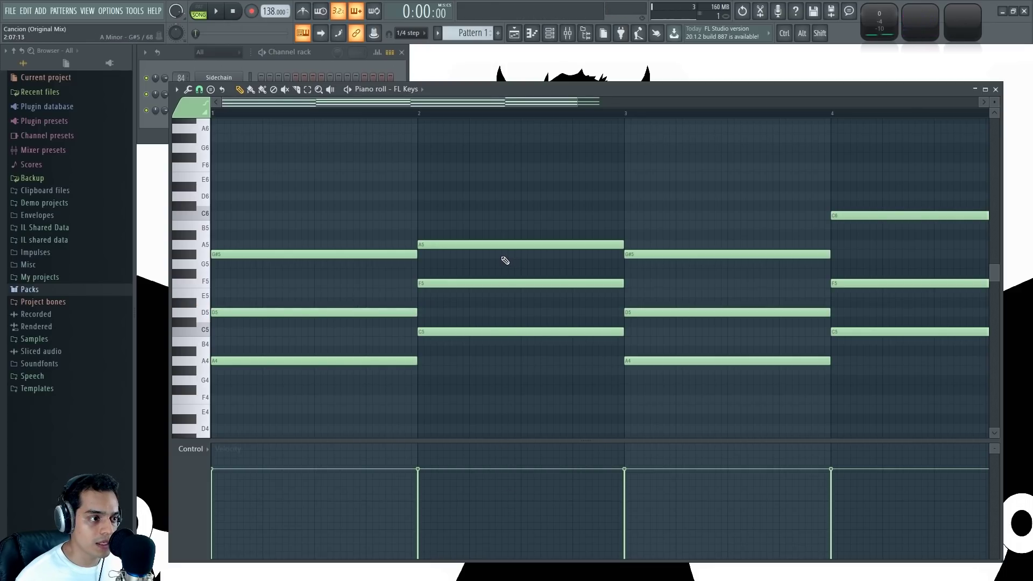
Play the four-bar chord progression from the start to hear how it sounds, and stop playback.
left_click_drag(728, 283, 512, 267)
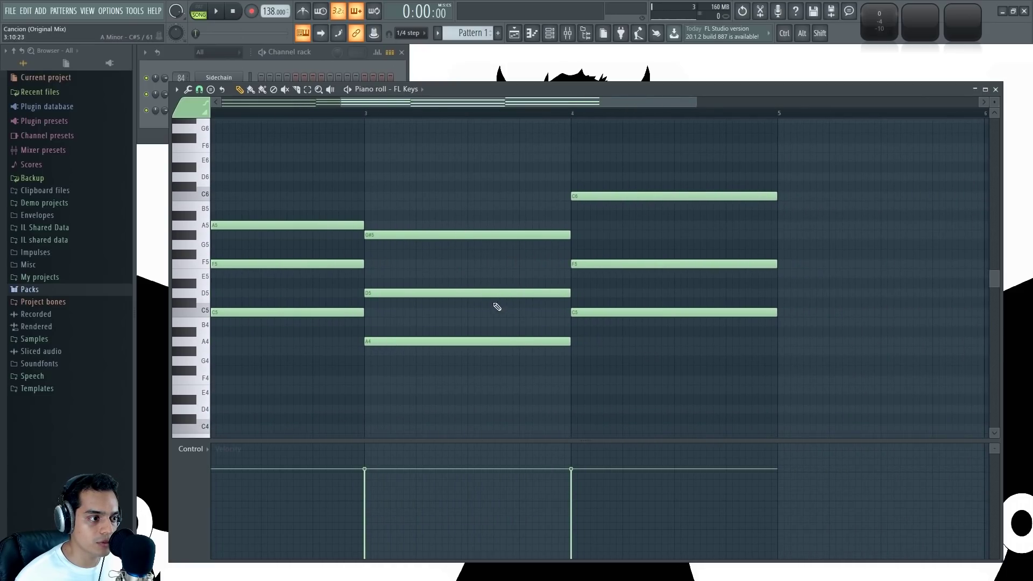
left_click_drag(422, 268, 832, 269)
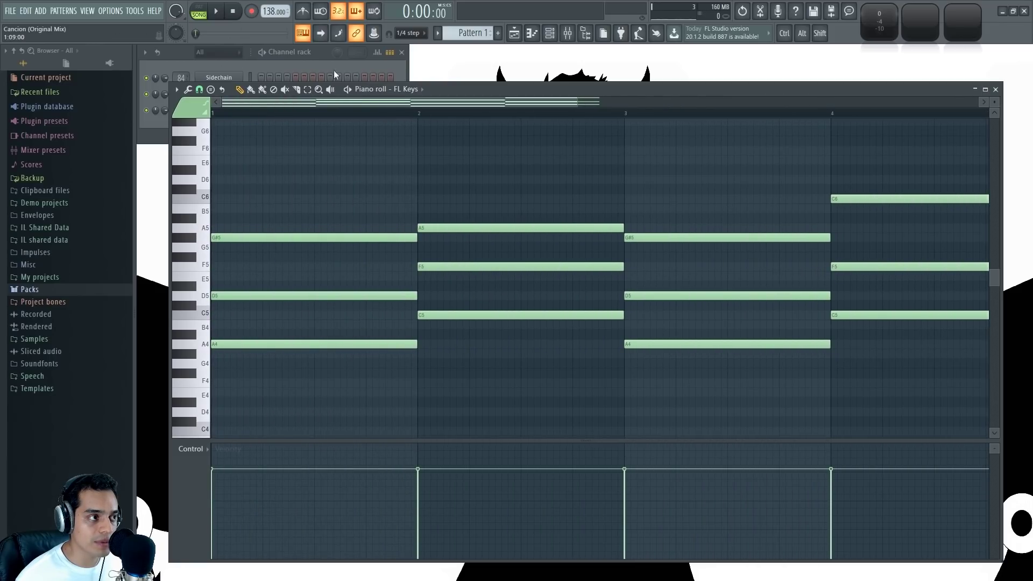
left_click(217, 11)
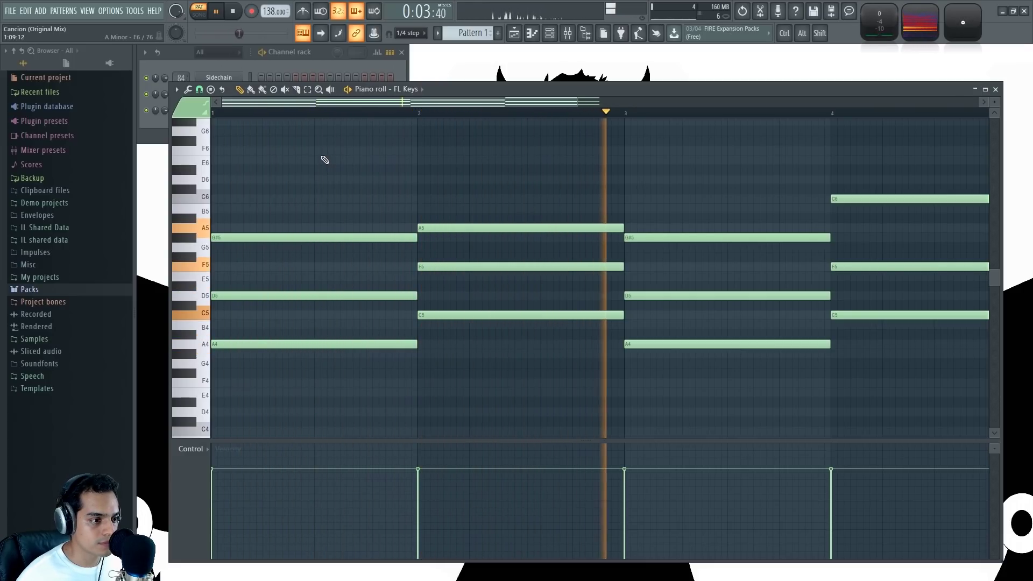
left_click(234, 13)
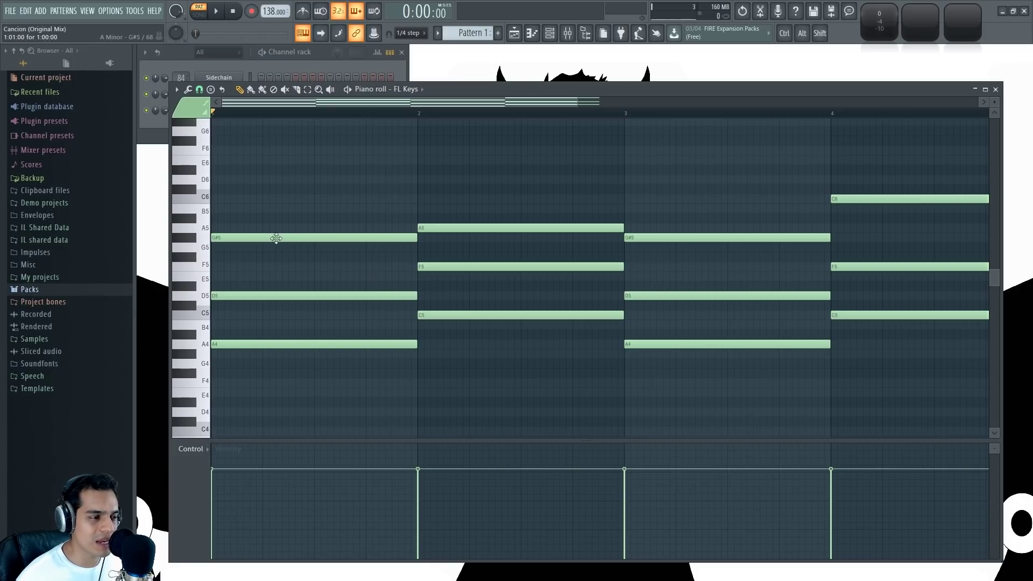
Replace the two G#5 notes, raising the one in bar 1 to C6 and the one in bar 3 to A5.
key("ctrl")
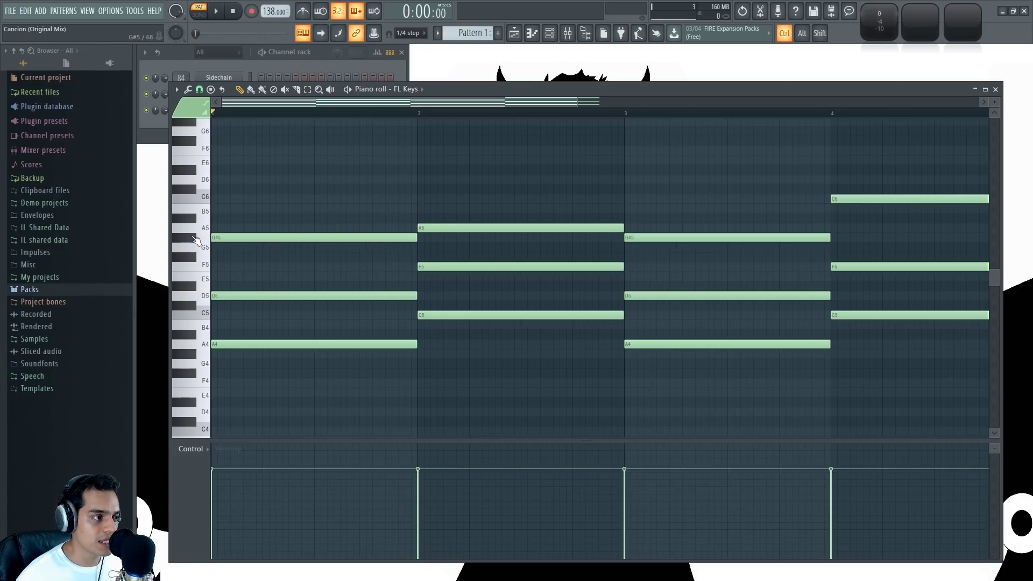
left_click(193, 240, "ctrl")
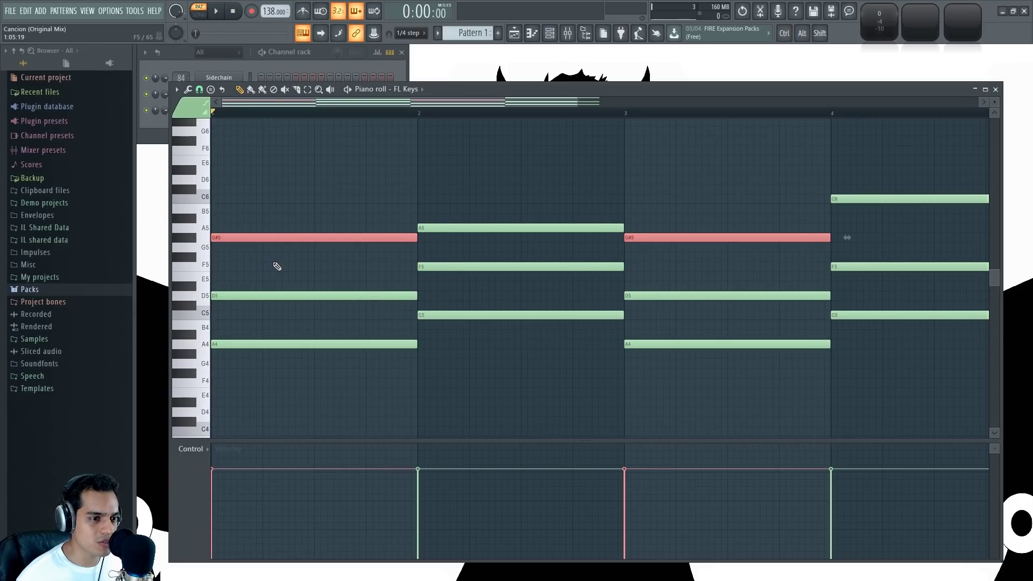
left_click(308, 237)
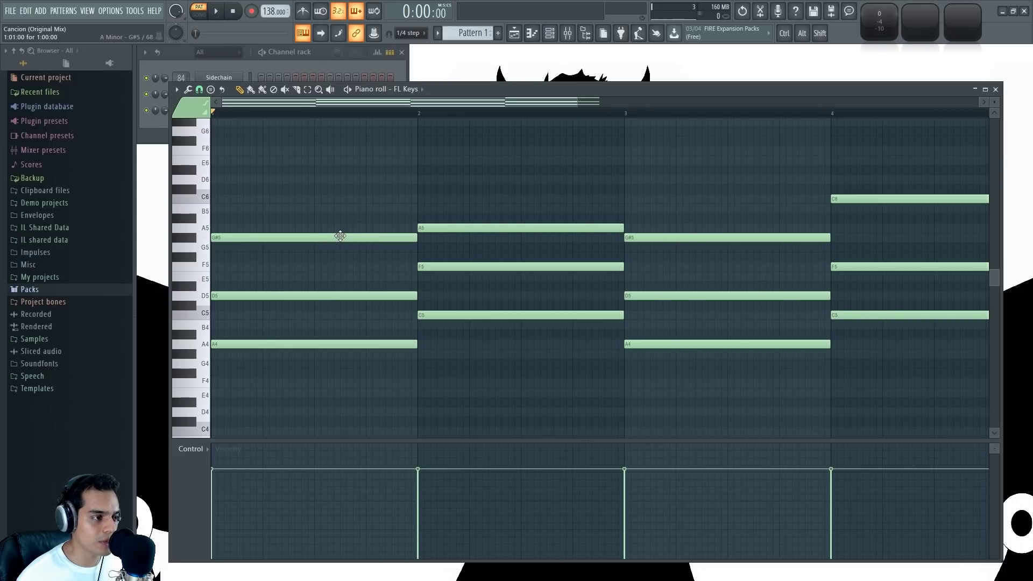
left_click_drag(333, 238, 277, 198)
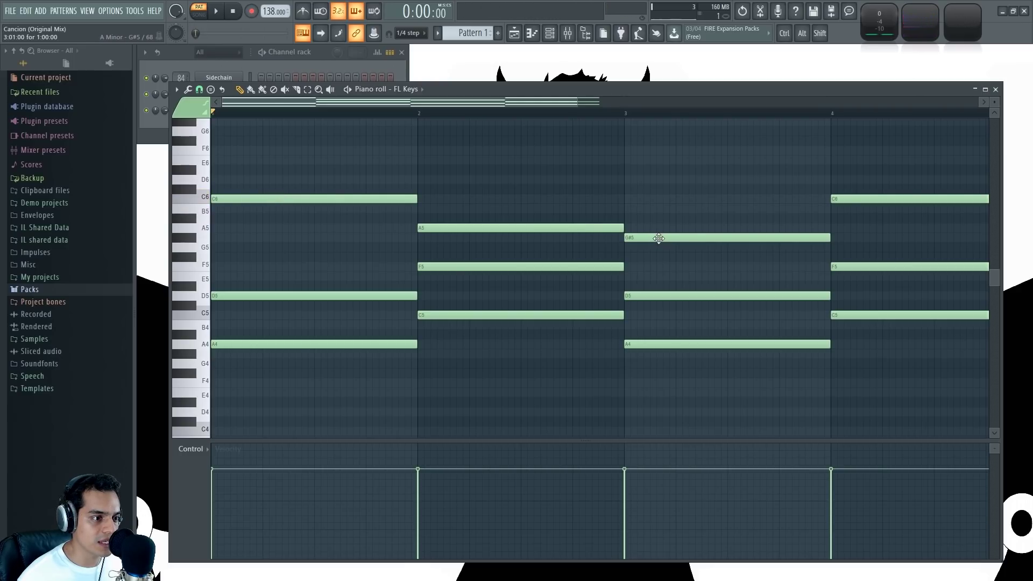
left_click_drag(659, 239, 657, 228)
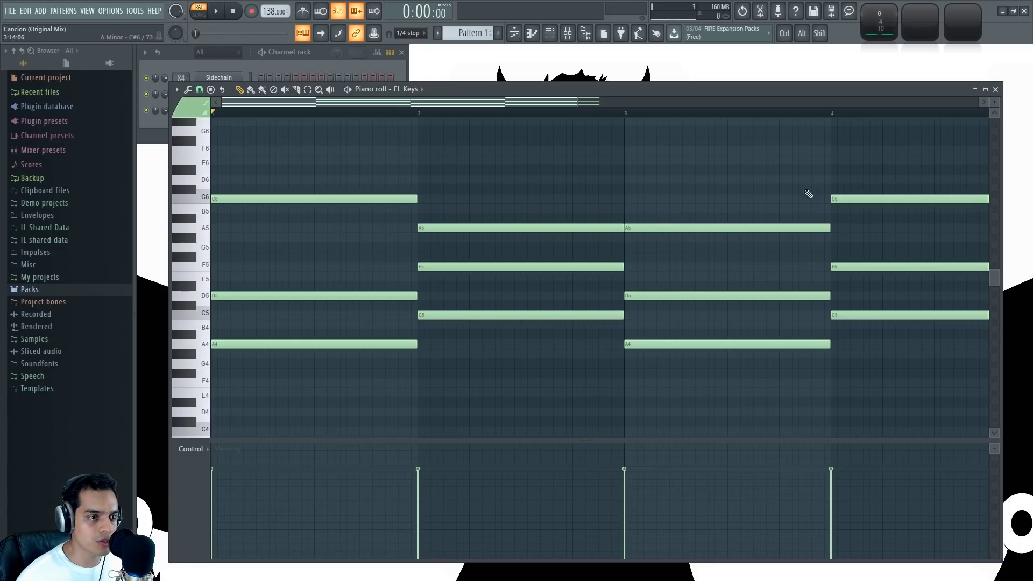
Play the corrected chord progression from the start to hear how it sounds, and stop playback.
left_click(217, 13)
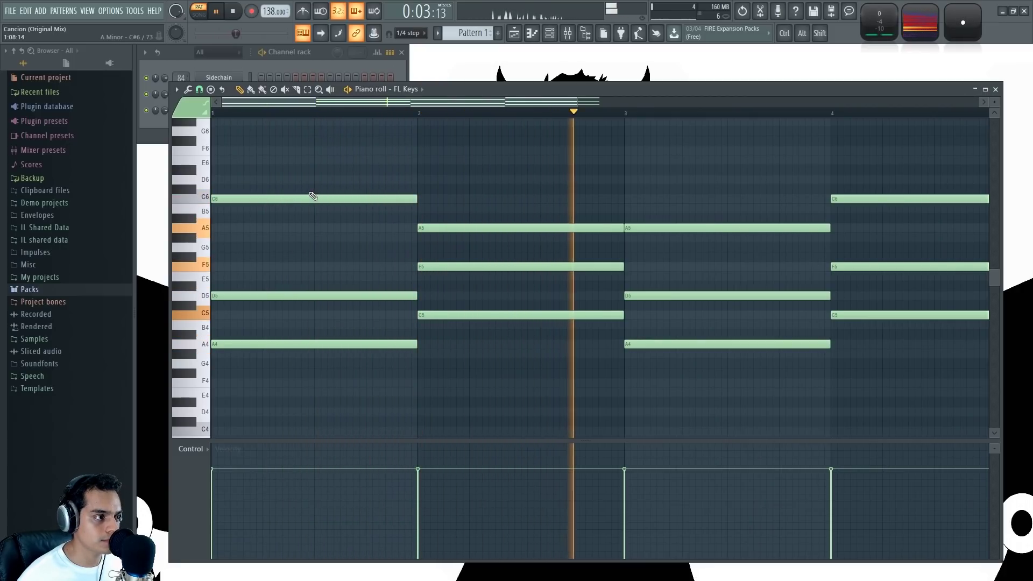
scroll(311, 196, "up", 1)
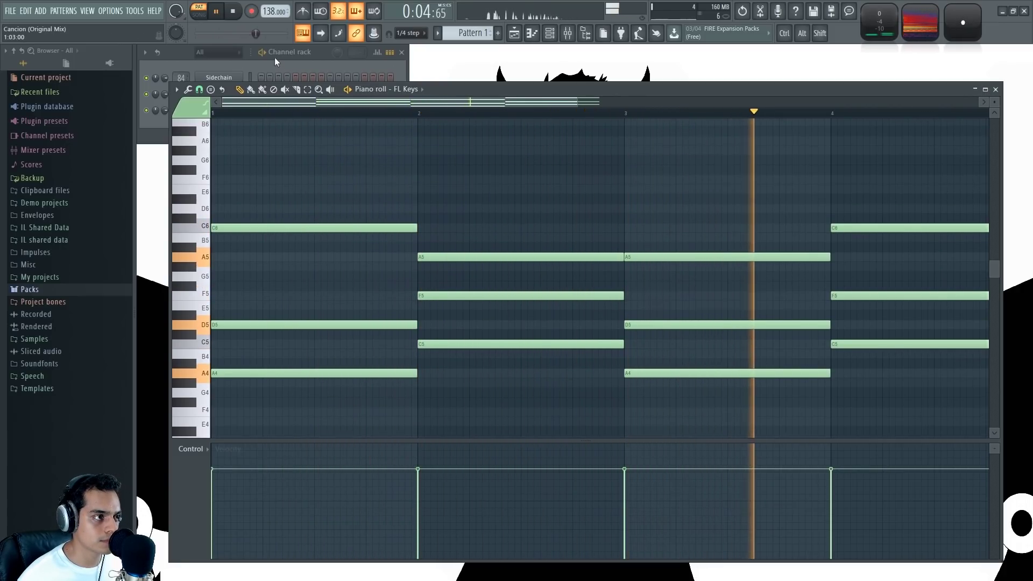
left_click(236, 12)
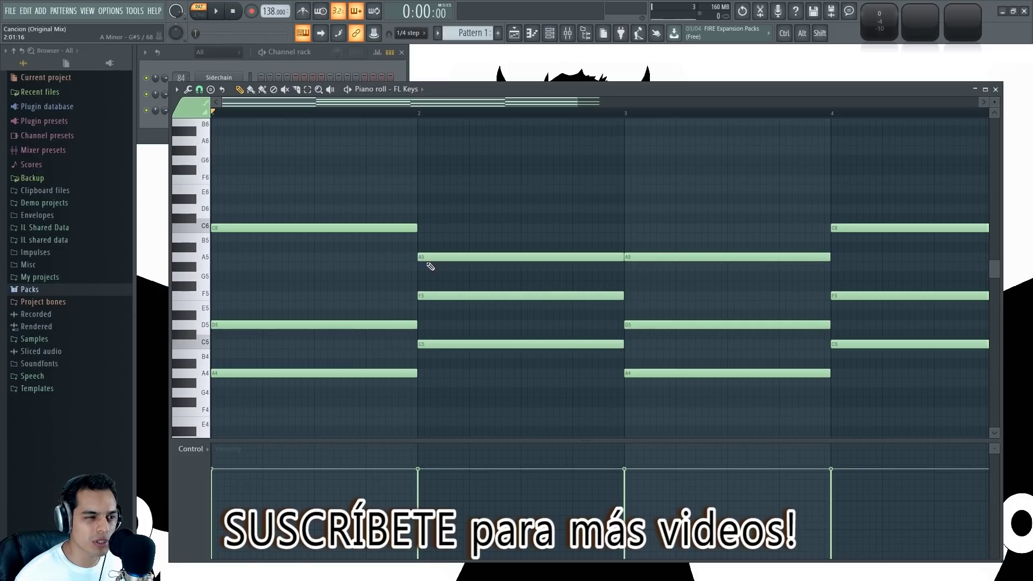
Add half-bar melody notes above the chords: F6 and G6 in bar 1, A#6 and A6 in bar 2.
scroll(388, 273, "up", 2)
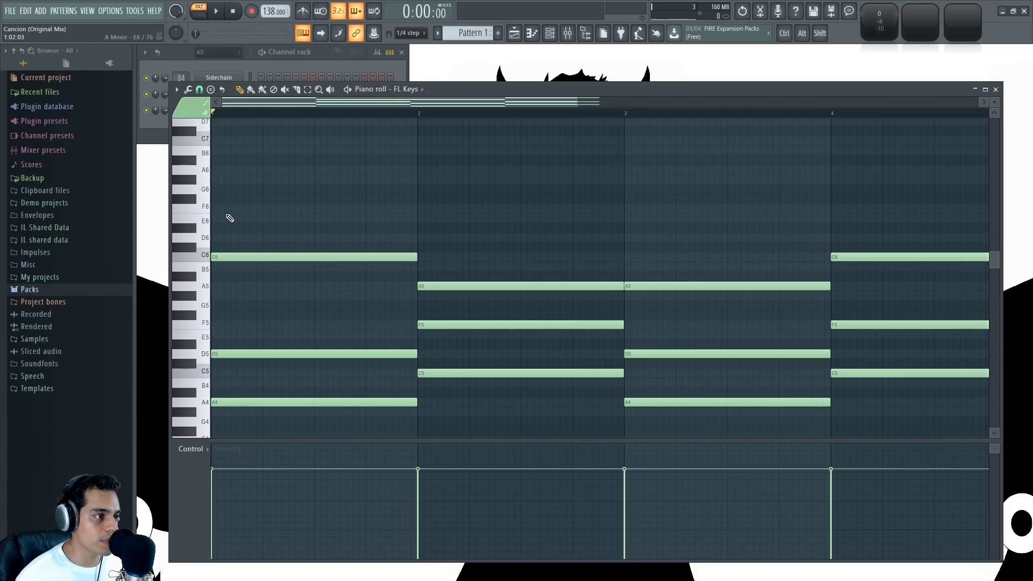
left_click_drag(215, 211, 259, 210)
left_click_drag(418, 209, 263, 209)
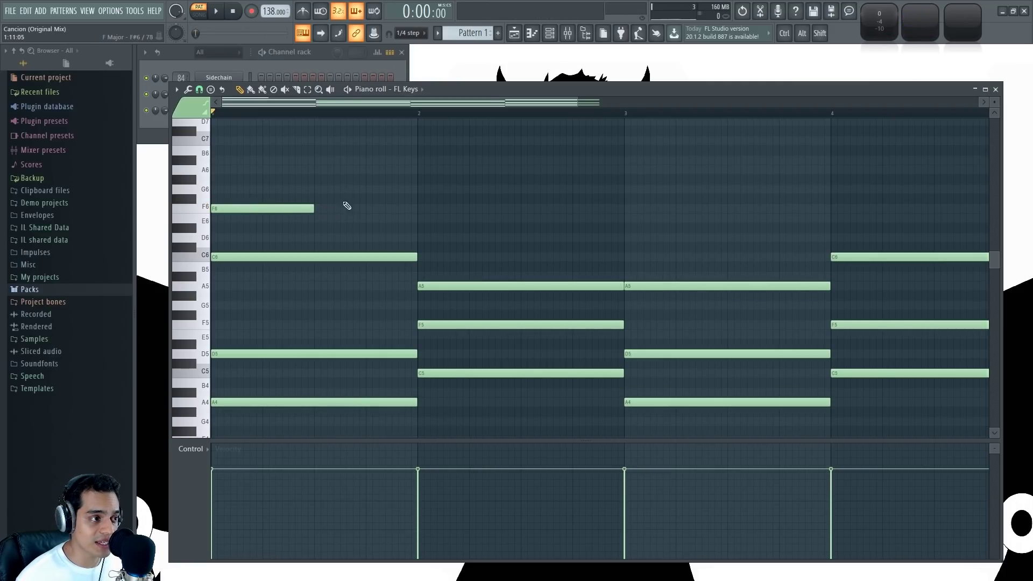
left_click(317, 189)
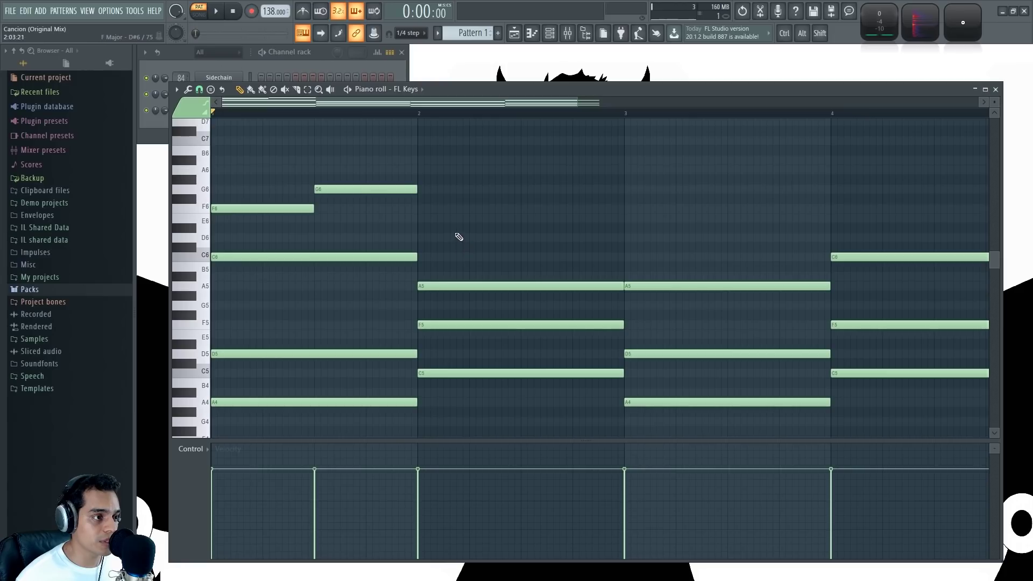
left_click(421, 161)
left_click(525, 170)
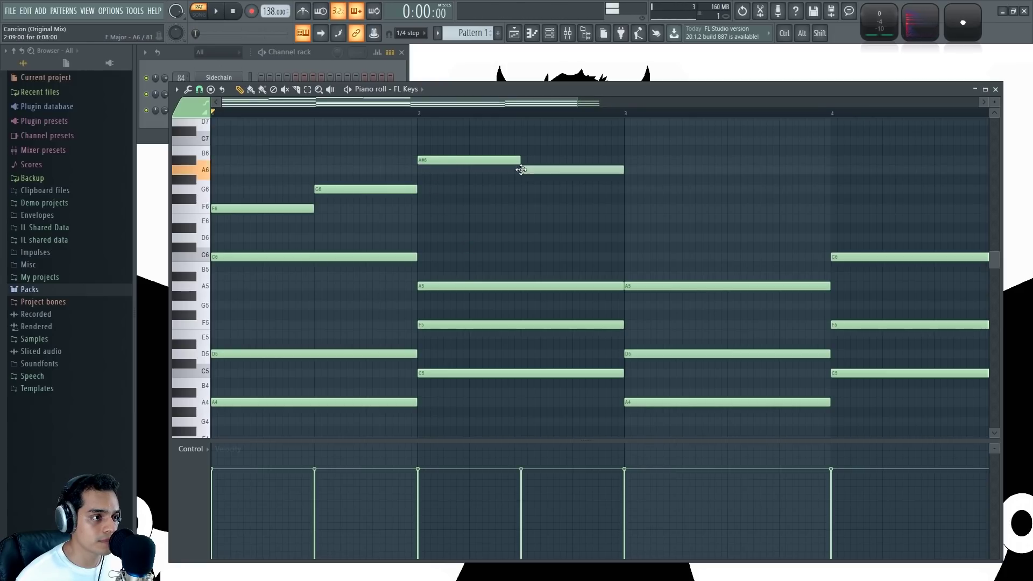
Continue the melody with half-bar notes E6 and F6 in bar 3 and a one-bar G6 in bar 4.
scroll(538, 226, "right", 3)
left_click(488, 219)
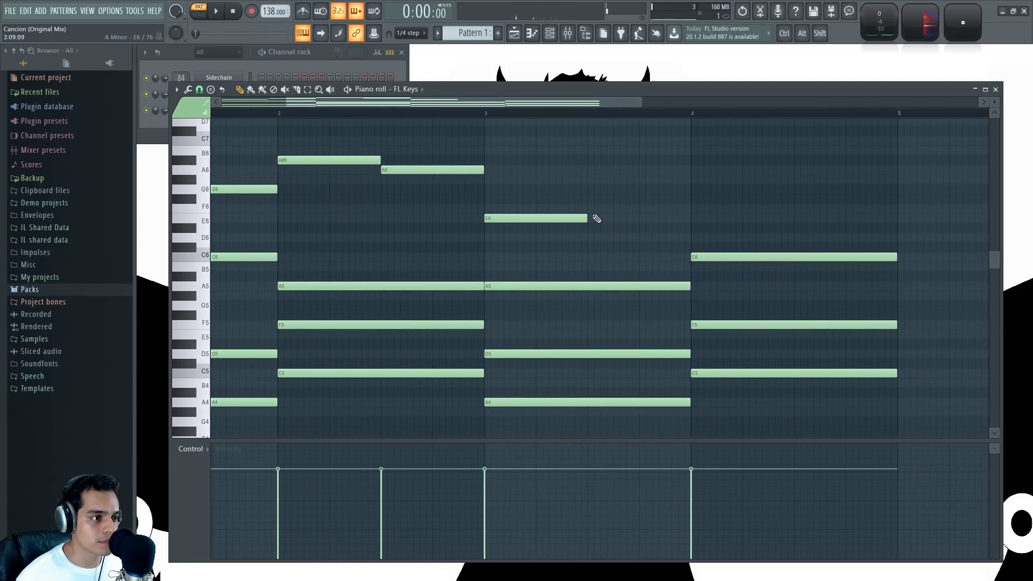
left_click(588, 209)
left_click(697, 219)
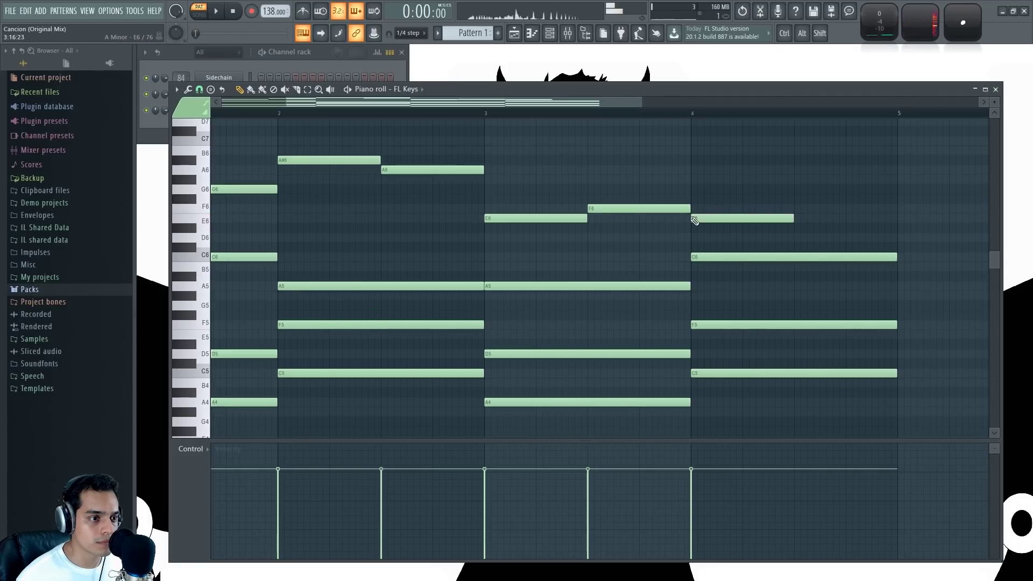
right_click(780, 218)
left_click(694, 189)
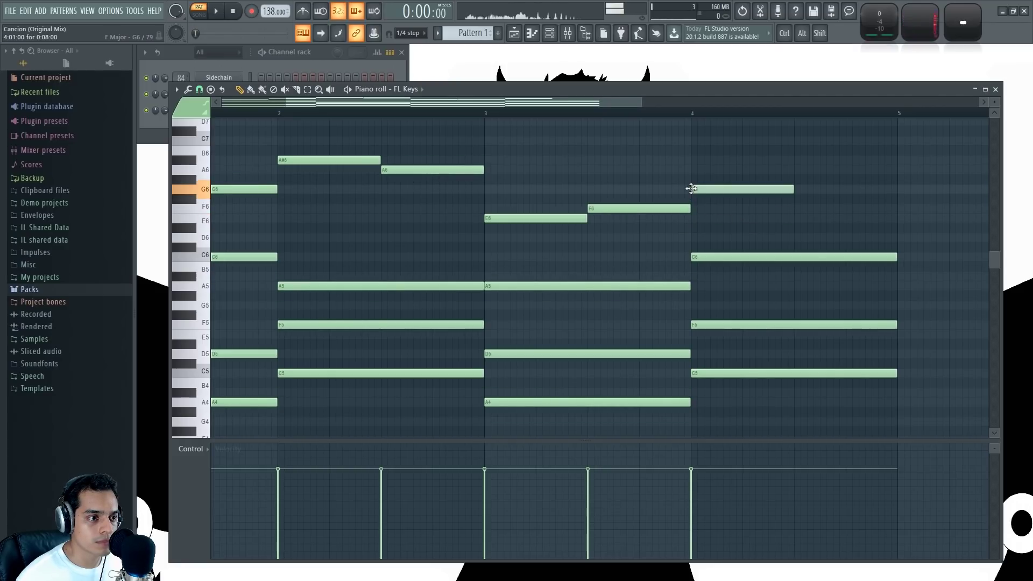
left_click_drag(794, 189, 888, 207)
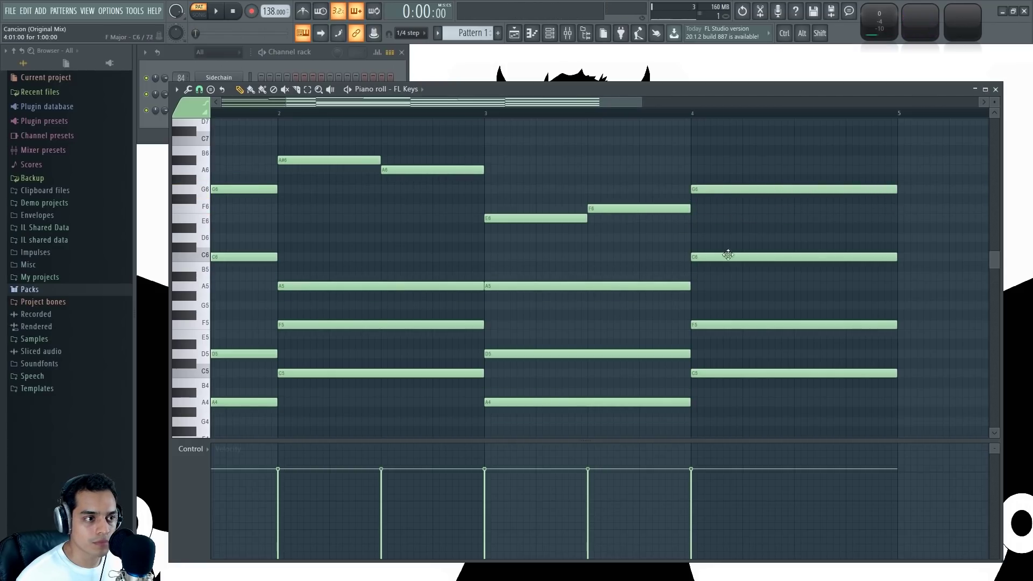
Review the four bars and play the chords together with the melody, and stop playback.
left_click_drag(562, 102, 393, 114)
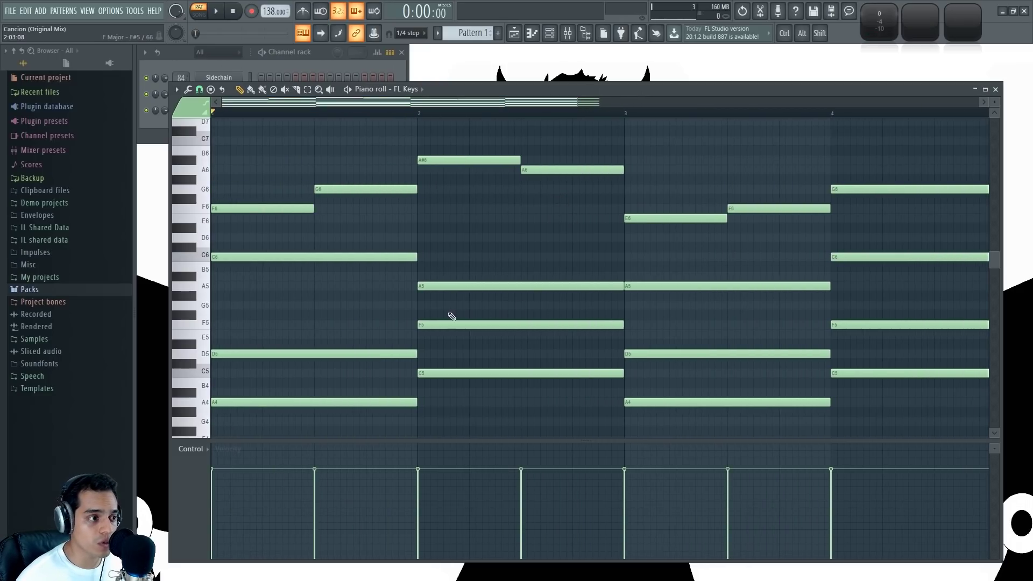
scroll(330, 311, "down", 1)
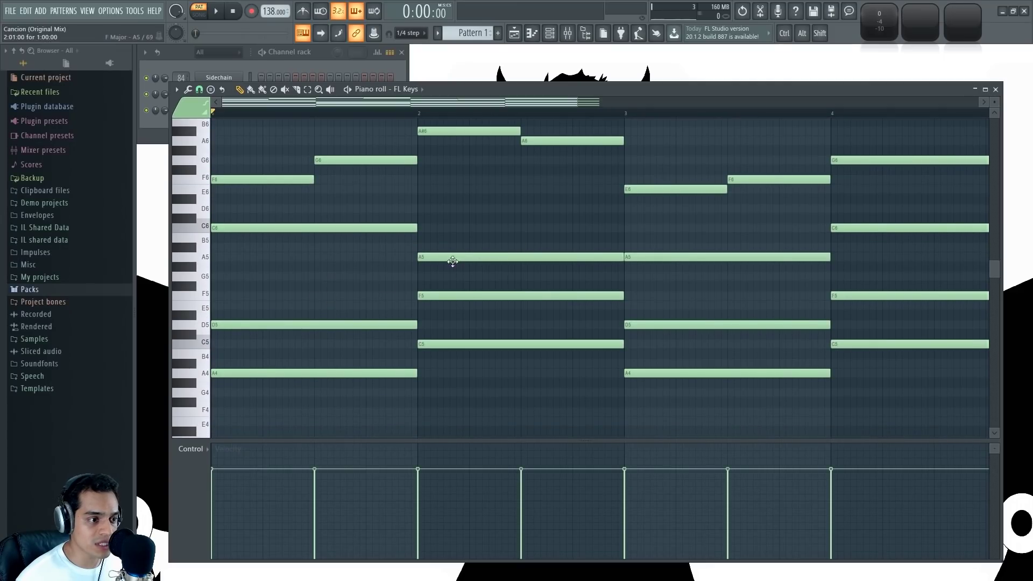
left_click_drag(511, 276, 464, 272)
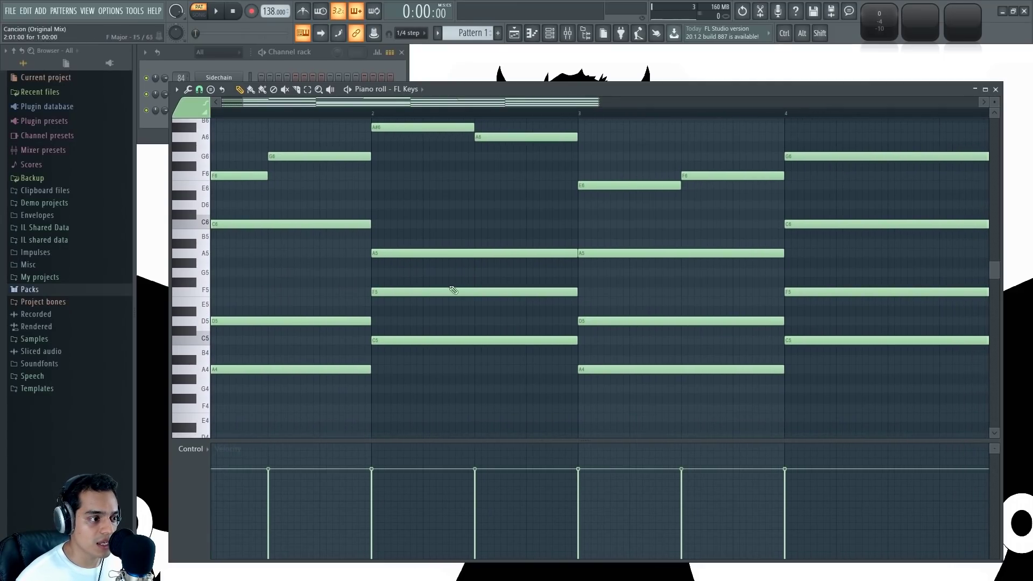
left_click_drag(648, 281, 507, 283)
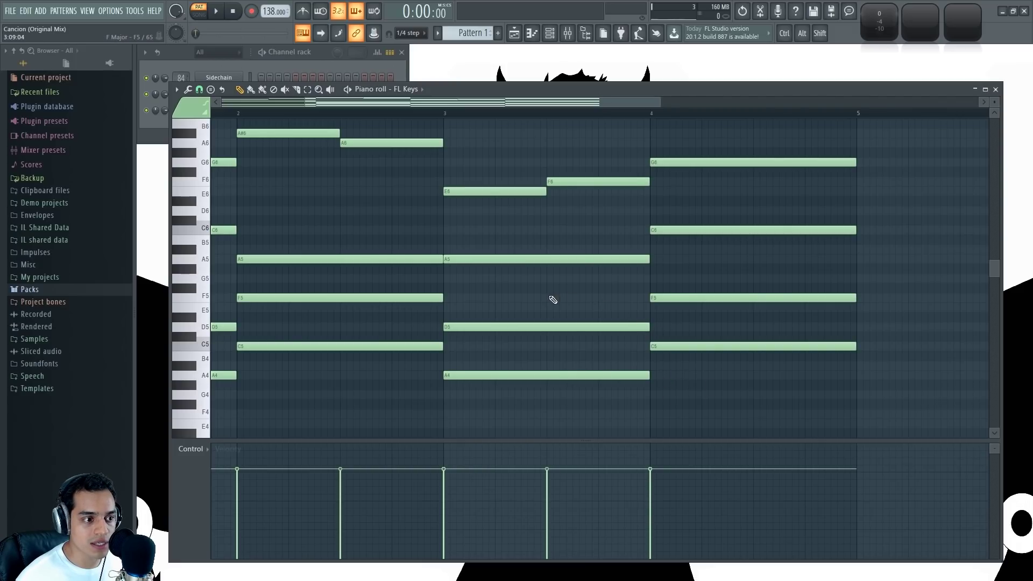
left_click_drag(553, 299, 764, 338)
key("space")
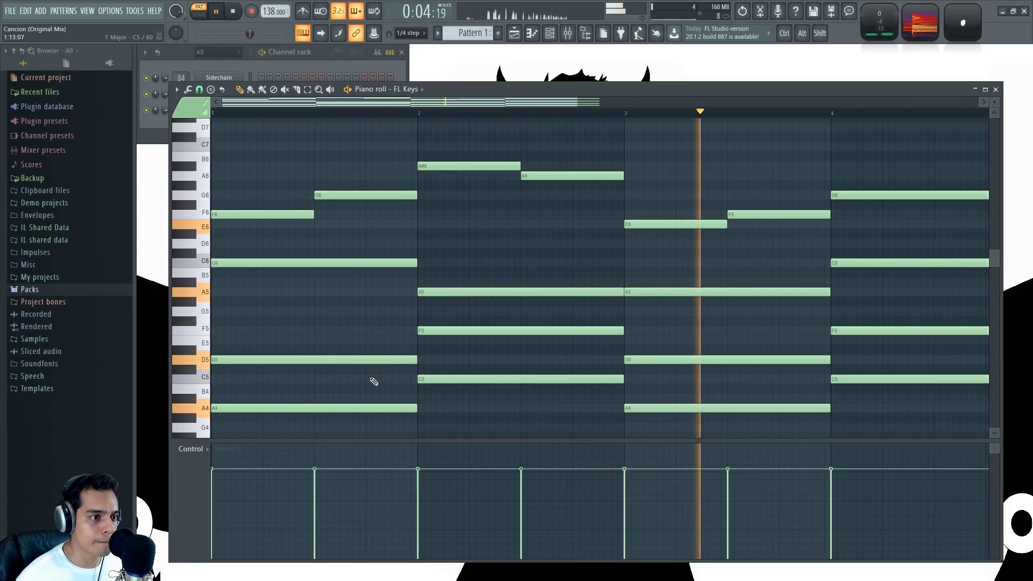
left_click_drag(685, 260, 731, 260)
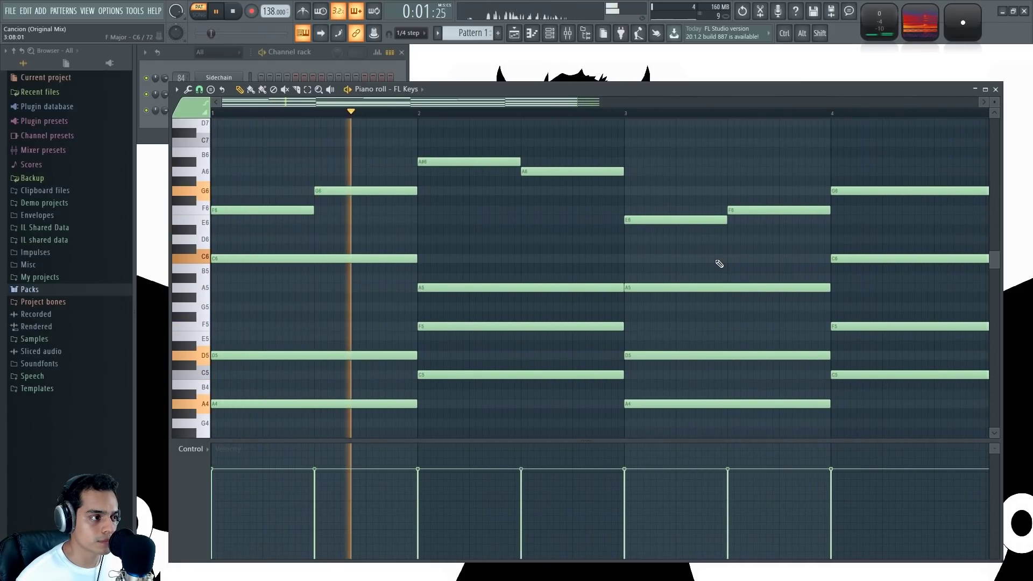
left_click_drag(742, 261, 547, 265)
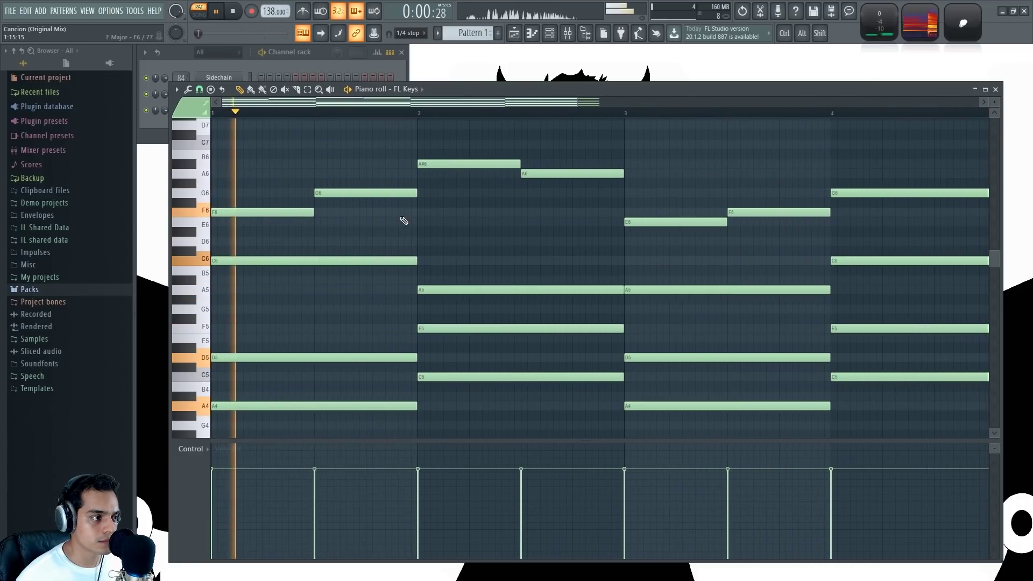
left_click(234, 15)
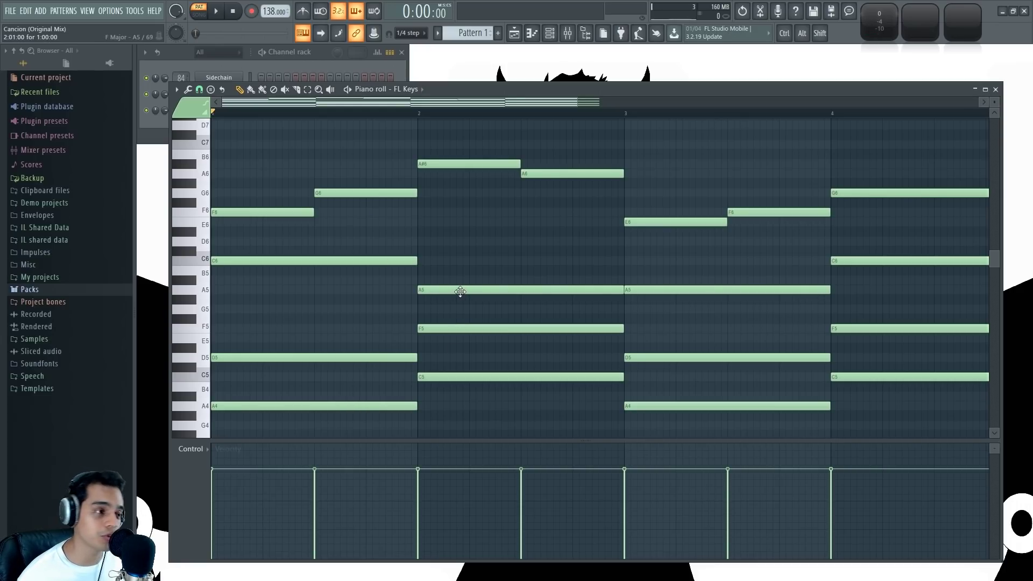
Try three adjacent one-bar notes, E6, D#6 and D6, starting around the middle of bar 2, and delete them.
scroll(444, 277, "down", 1)
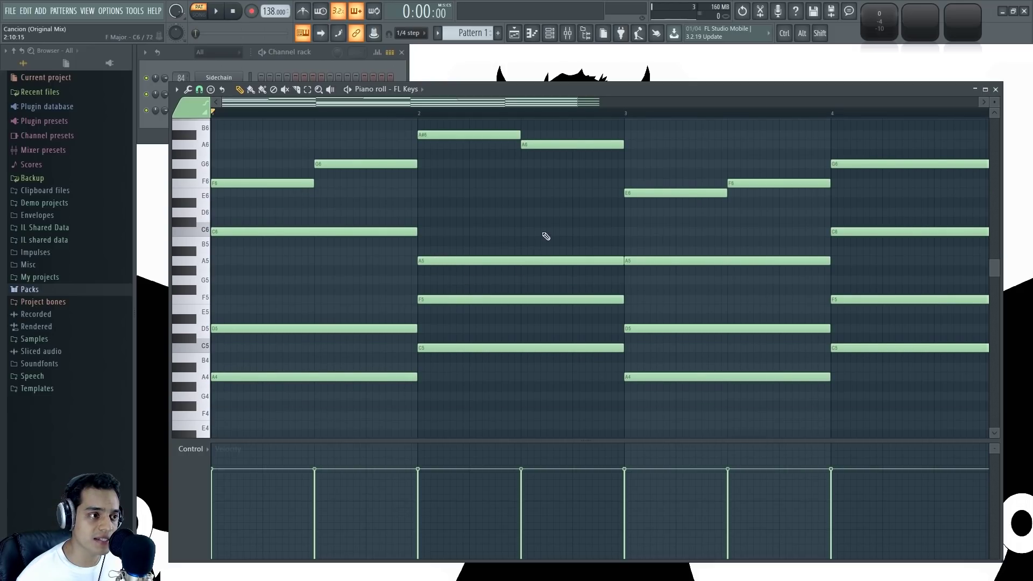
left_click(519, 194)
left_click(524, 203)
left_click(534, 213)
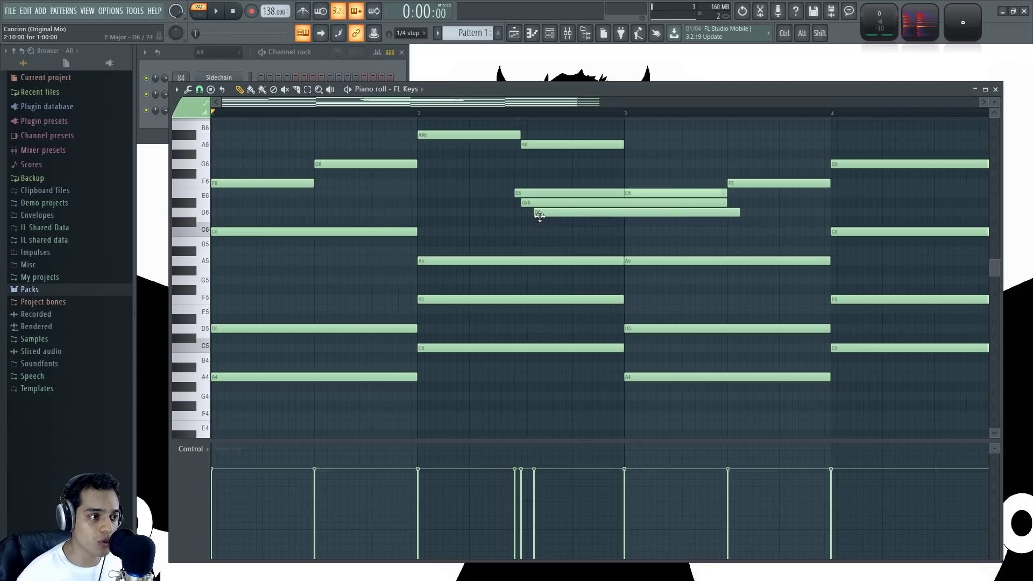
right_click(534, 214)
right_click(530, 202)
right_click(528, 192)
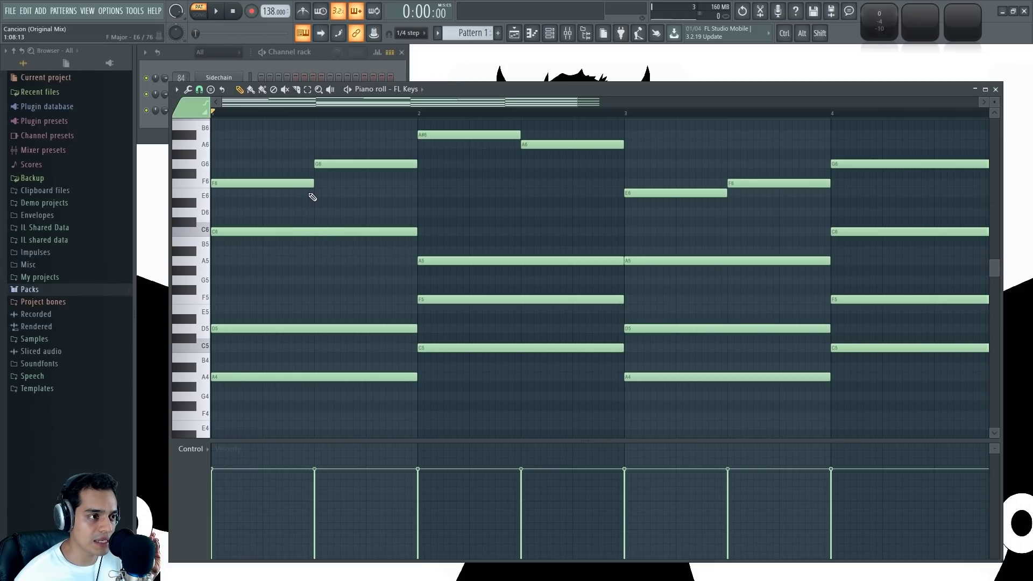
scroll(313, 197, "up", 2)
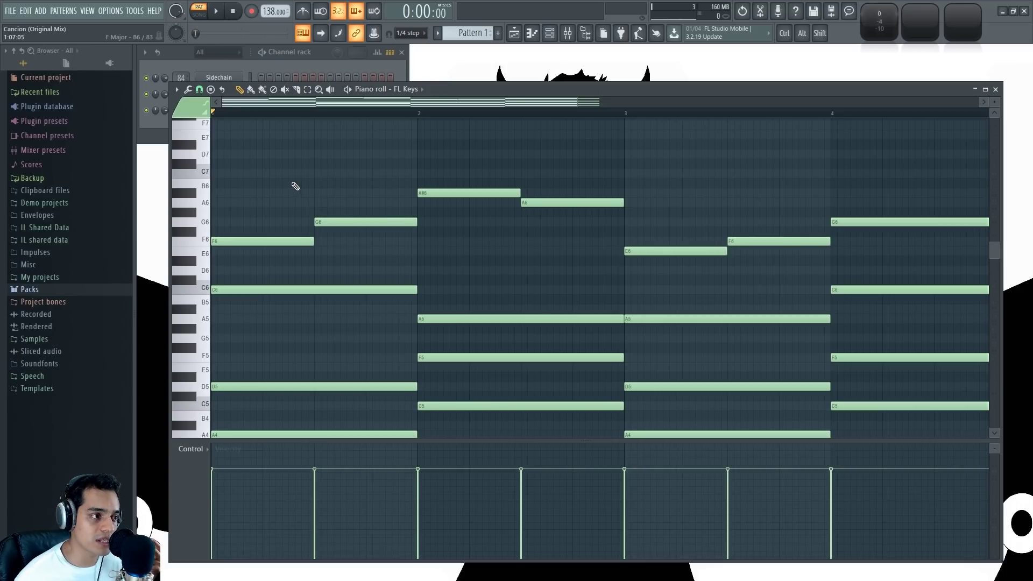
scroll(295, 186, "down", 2)
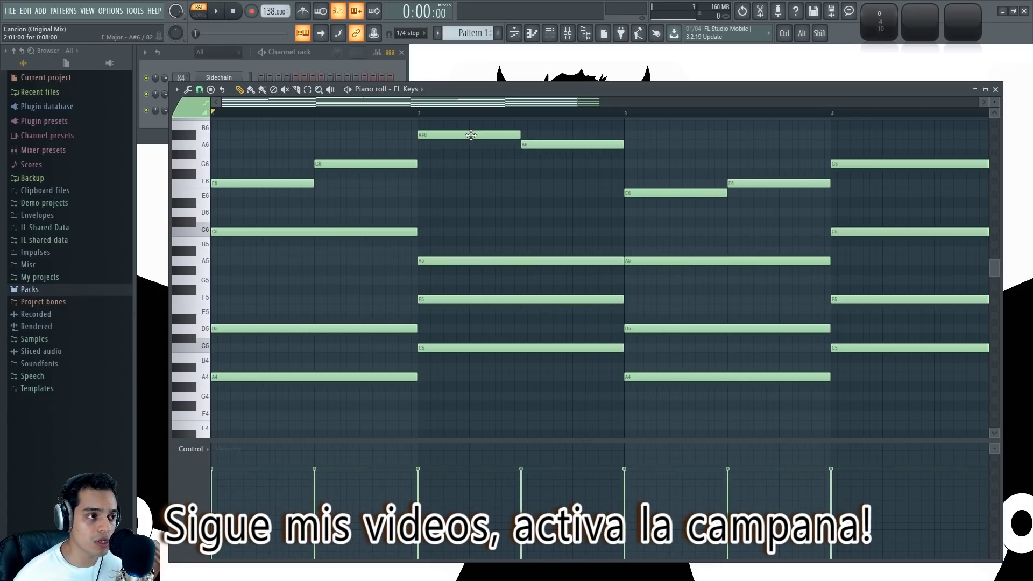
left_click_drag(279, 139, 300, 152)
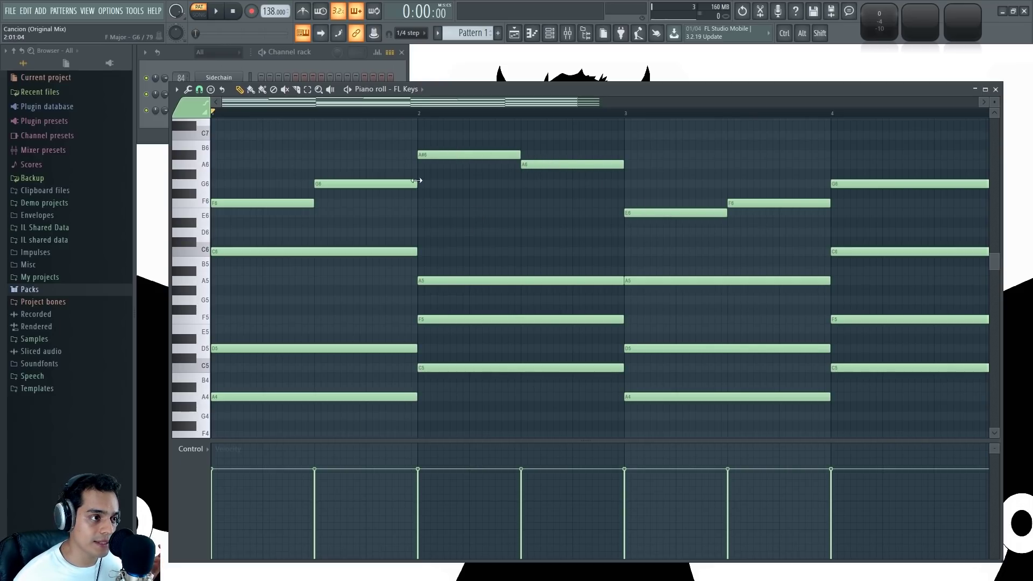
scroll(473, 212, "down", 1)
scroll(358, 295, "up", 1)
scroll(438, 228, "down", 4)
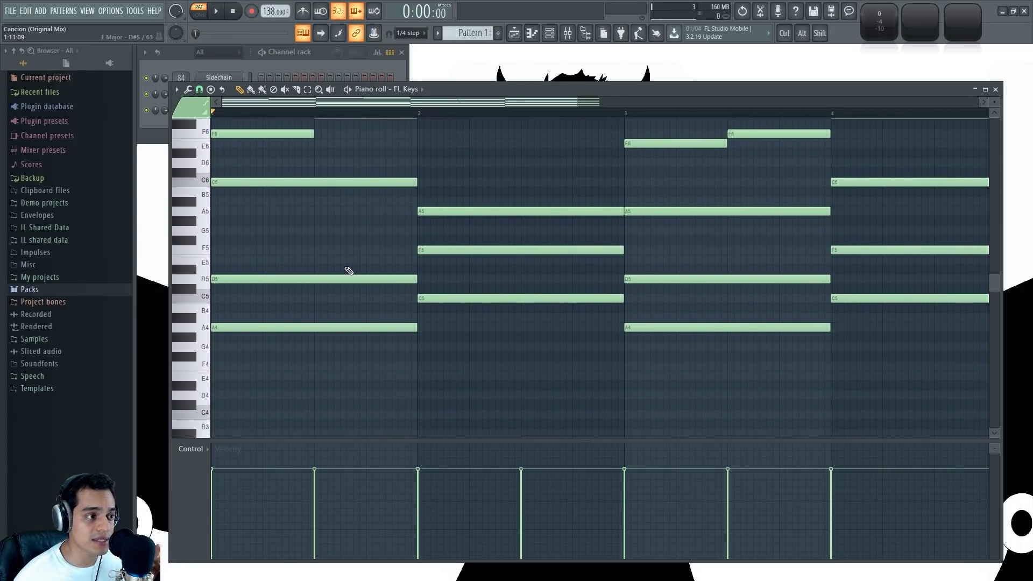
Preview the D#5 pitch, try a one-bar D#5 note near the start of bar 1, and delete it.
left_click(200, 276)
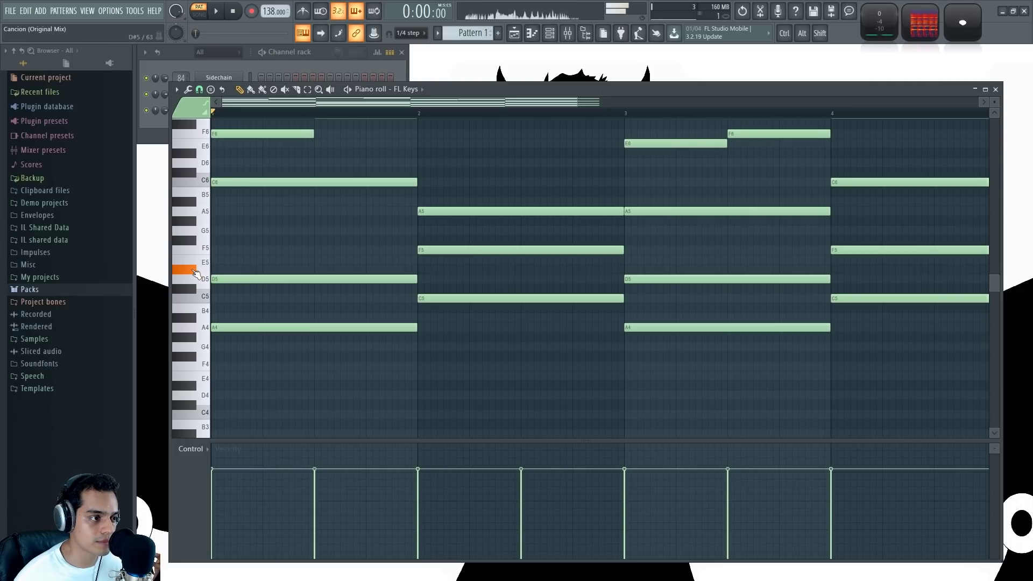
left_click(235, 270)
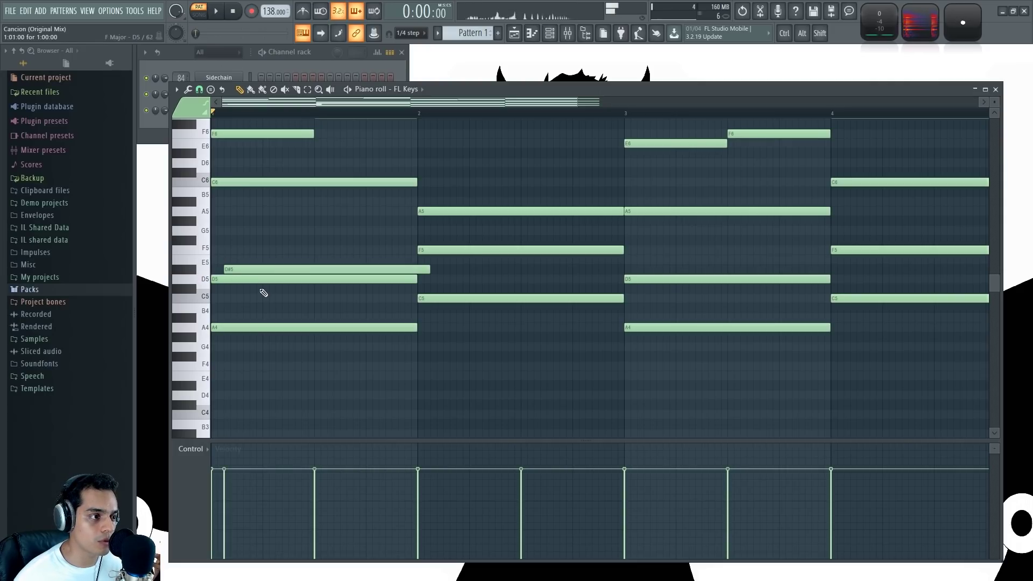
right_click(280, 271)
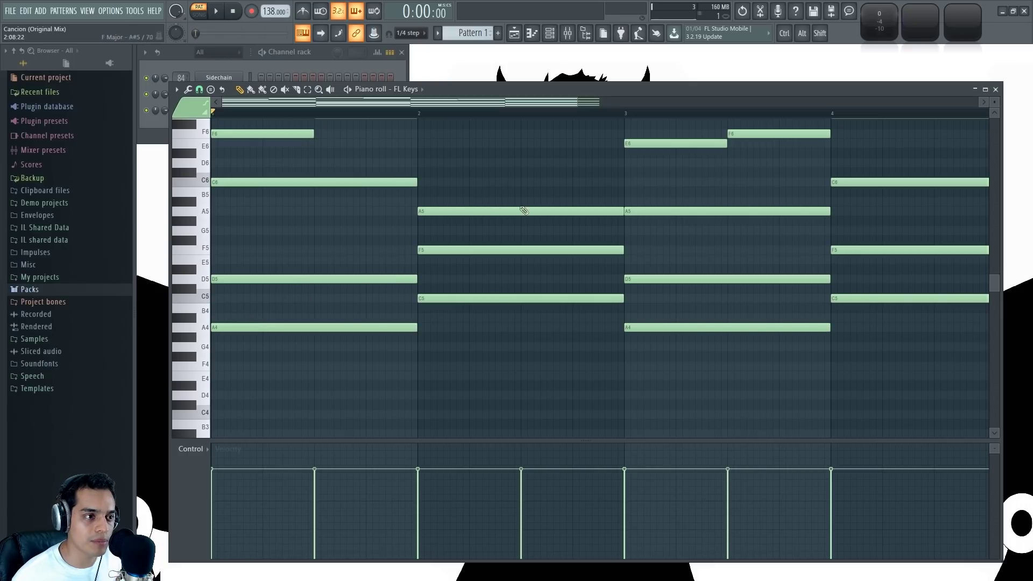
scroll(546, 191, "down", 3)
scroll(546, 191, "up", 1)
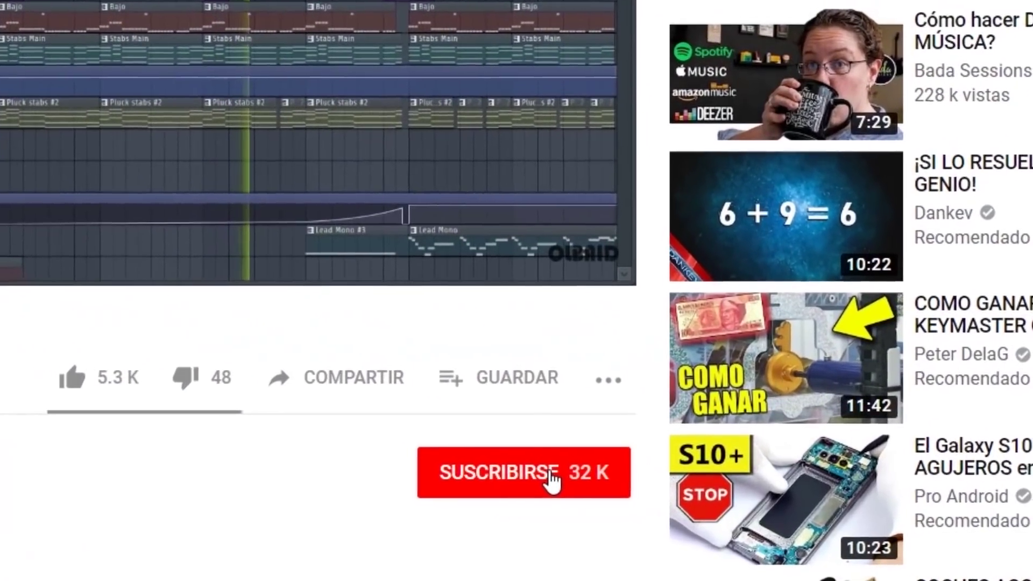
left_click(551, 471)
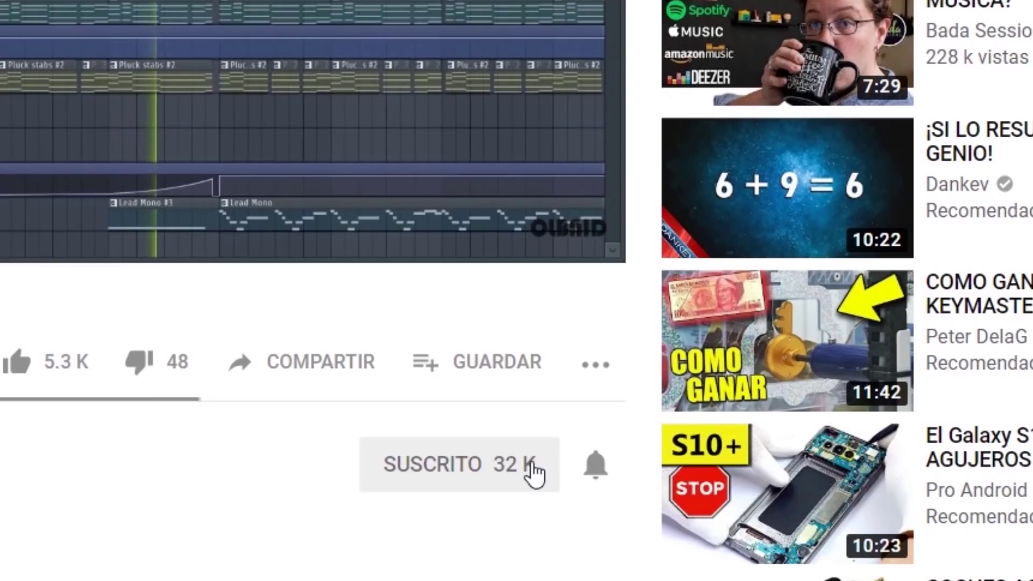
left_click(596, 469)
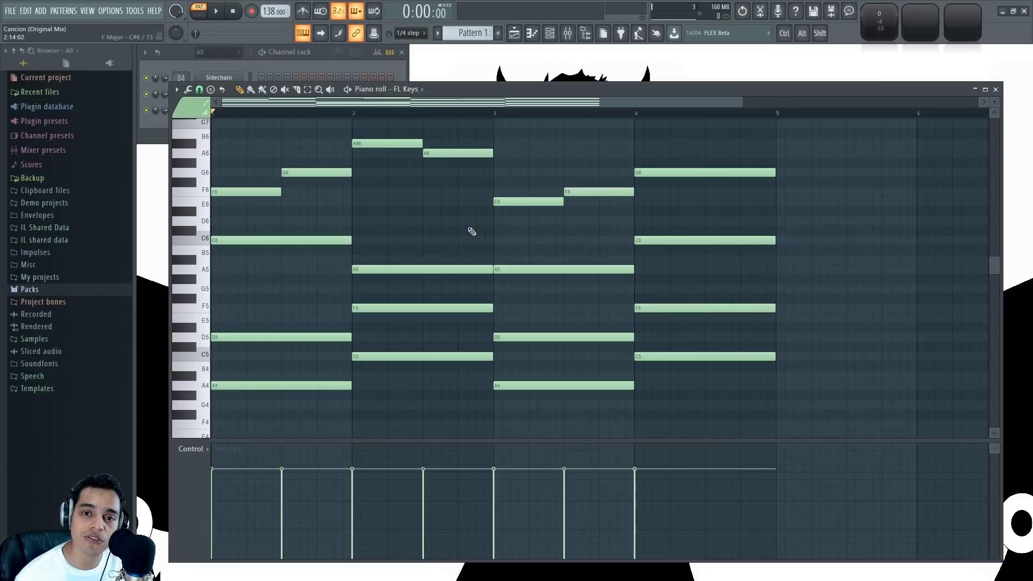